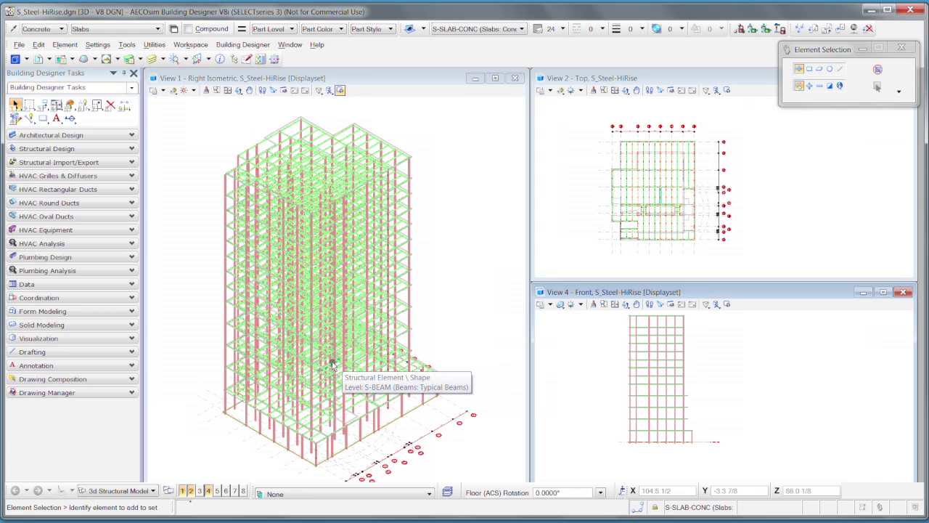
# Pan, zoom and rotate the high-rise frame in the isometric view.
pyautogui.moveTo(332, 366); pyautogui.dragTo(333, 355, button='middle')
pyautogui.scroll(5, 334, 355)
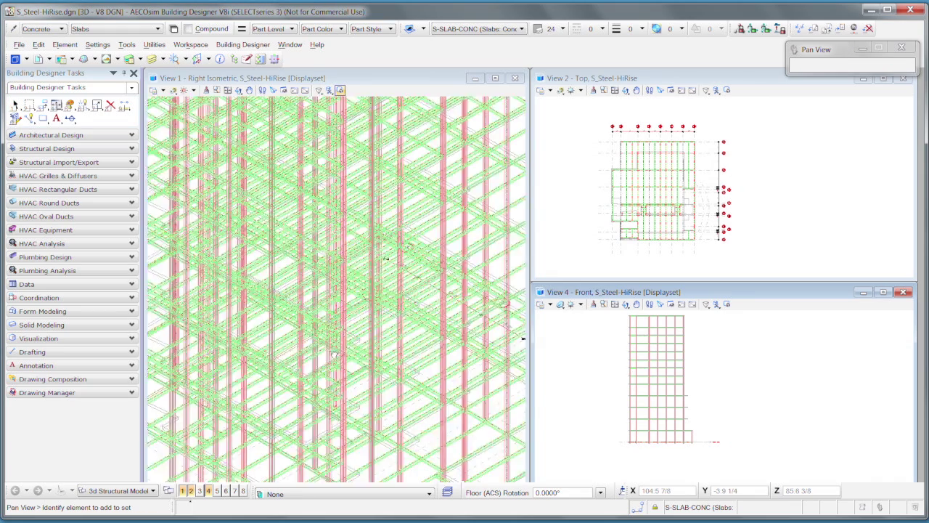
pyautogui.scroll(-2, 333, 354)
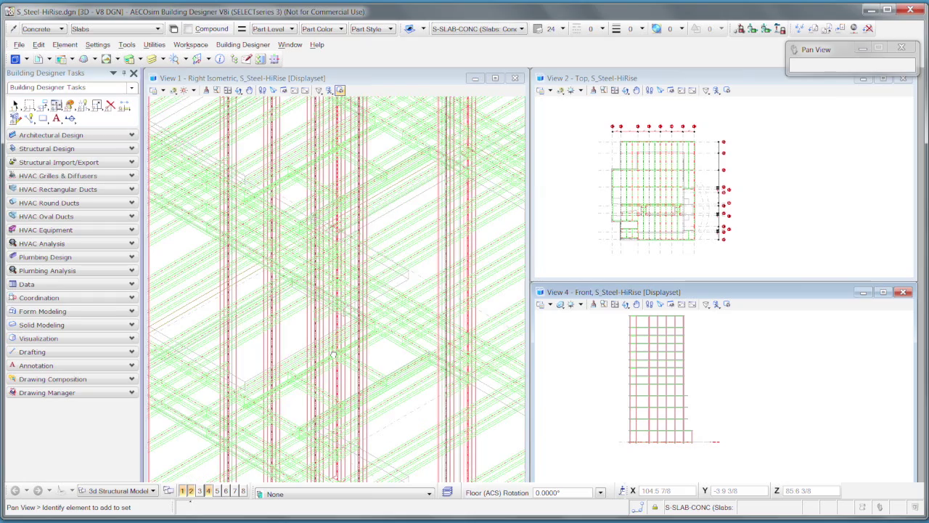
pyautogui.scroll(-5, 334, 355)
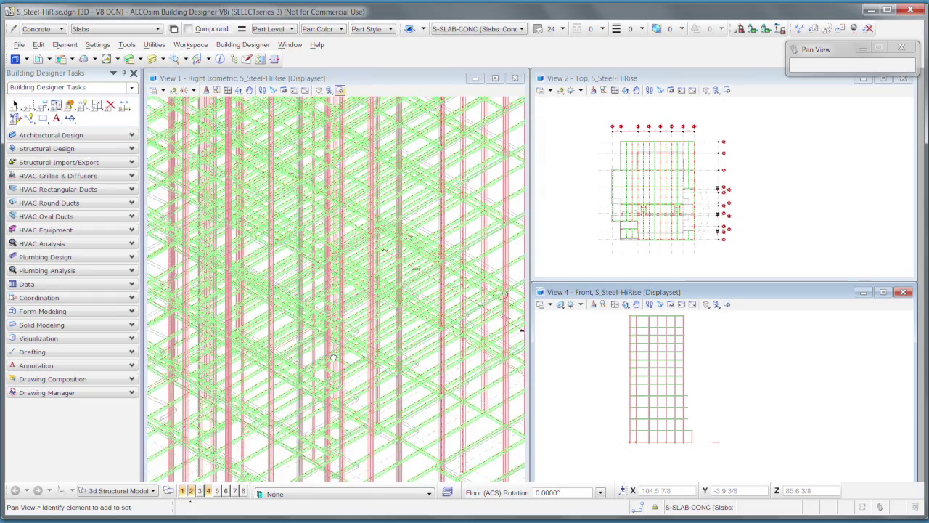
pyautogui.keyDown('shift'); pyautogui.moveTo(323, 355); pyautogui.dragTo(324, 357, button='middle'); pyautogui.keyUp('shift')
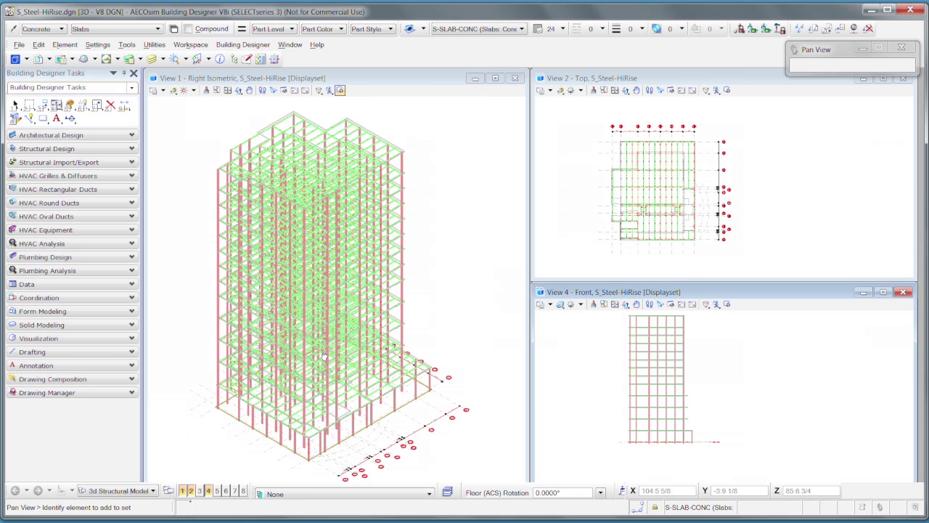
pyautogui.scroll(5, 252, 342)
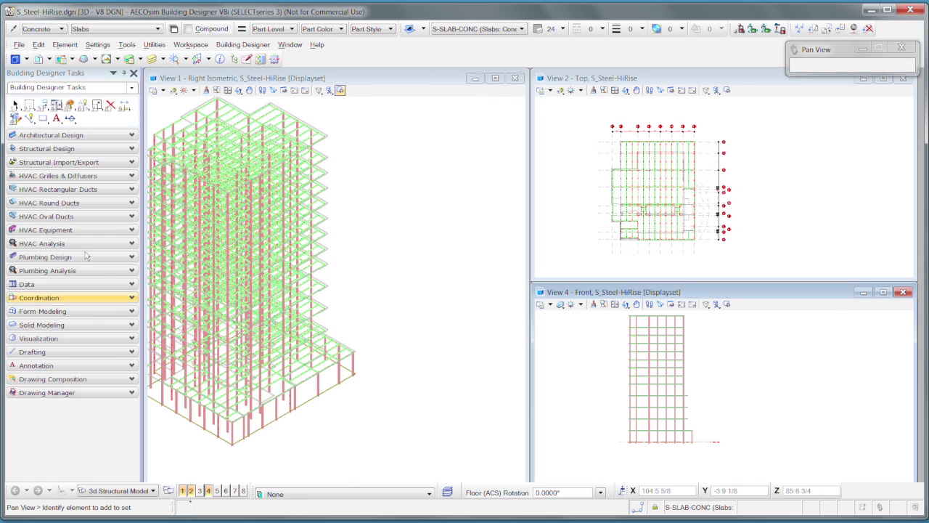
pyautogui.scroll(-5, 260, 238)
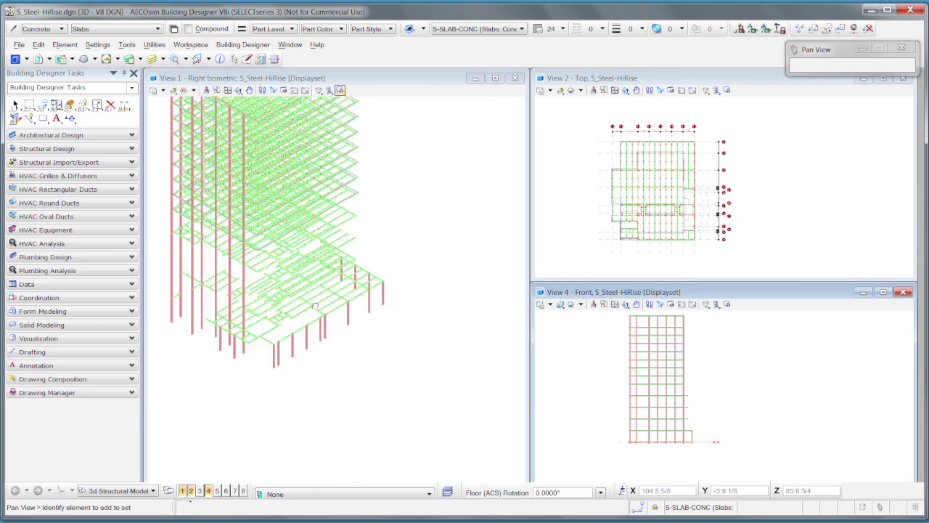
# Exit panning and expand the Structural Design task group.
pyautogui.press('Escape')
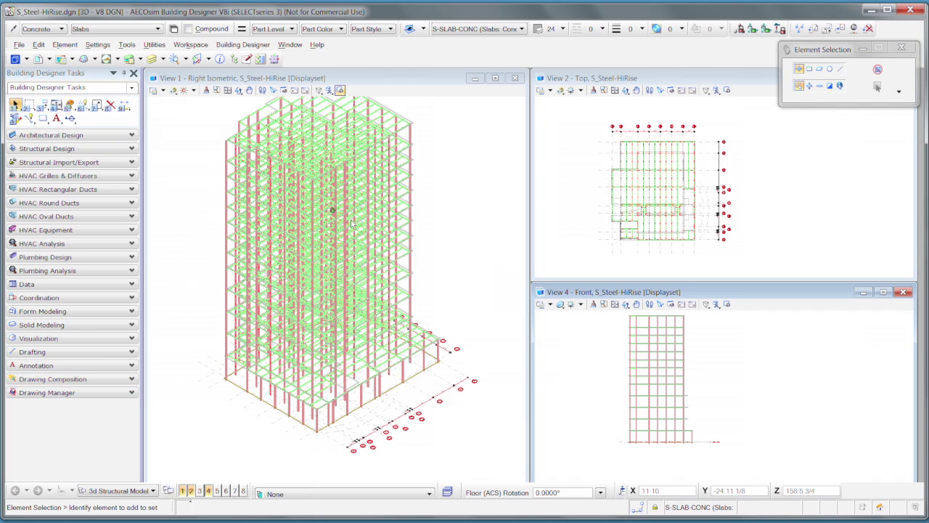
pyautogui.moveTo(370, 242)
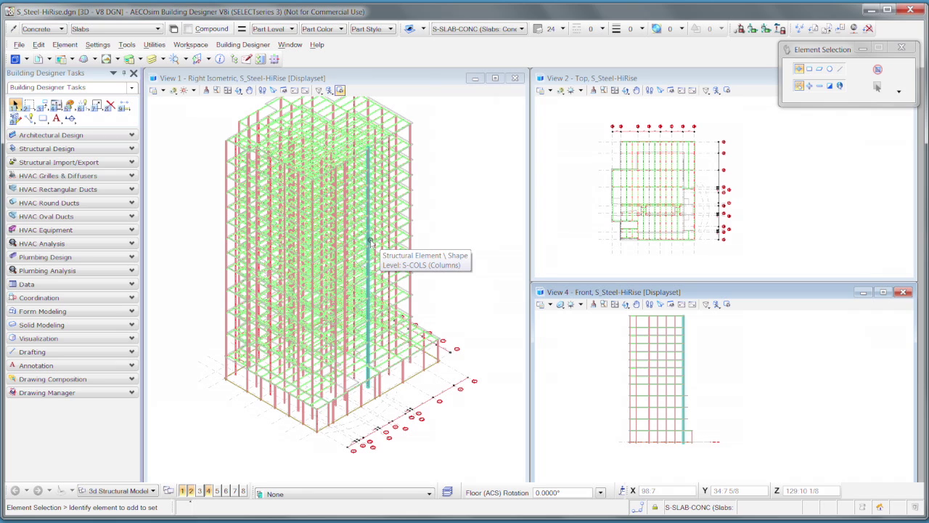
pyautogui.click(132, 149)
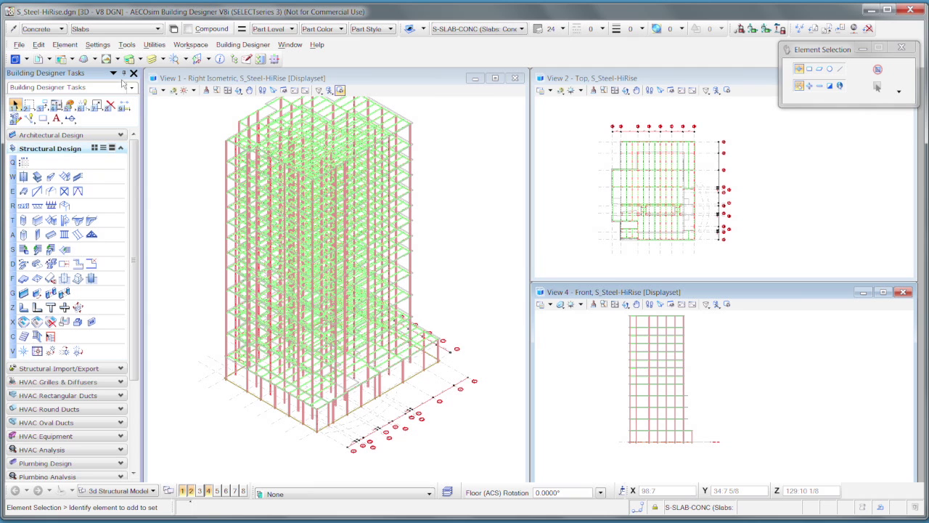
# Create a new design file named class from the DesignSeed_Structural.dgn seed.
pyautogui.click(19, 45)
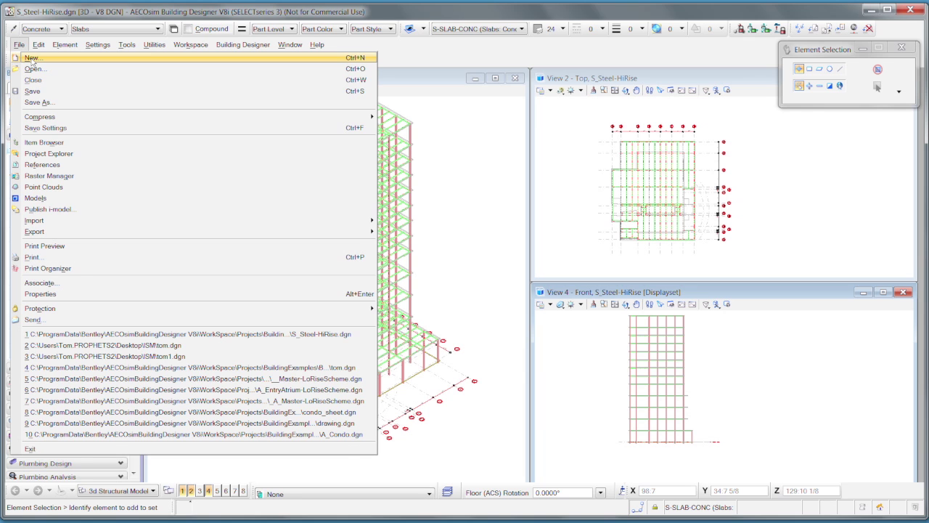
pyautogui.click(31, 59)
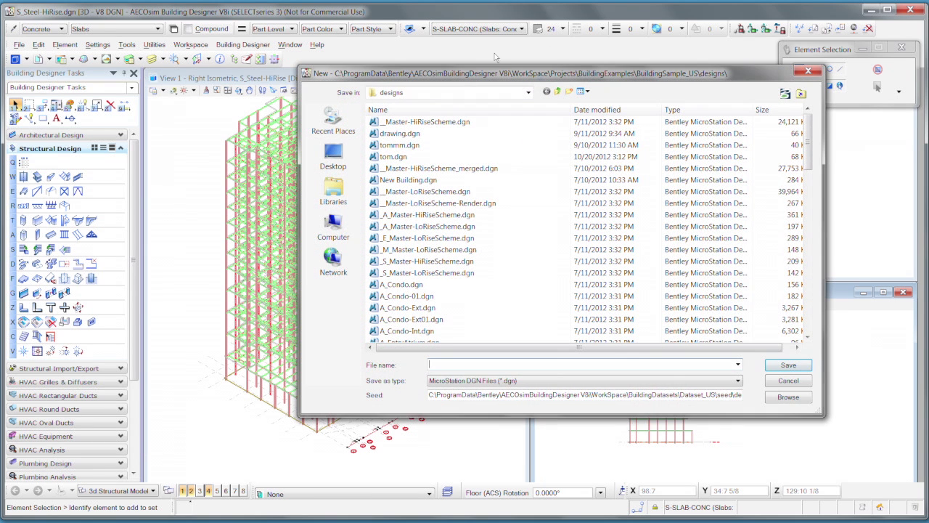
pyautogui.moveTo(617, 80); pyautogui.dragTo(420, 101)
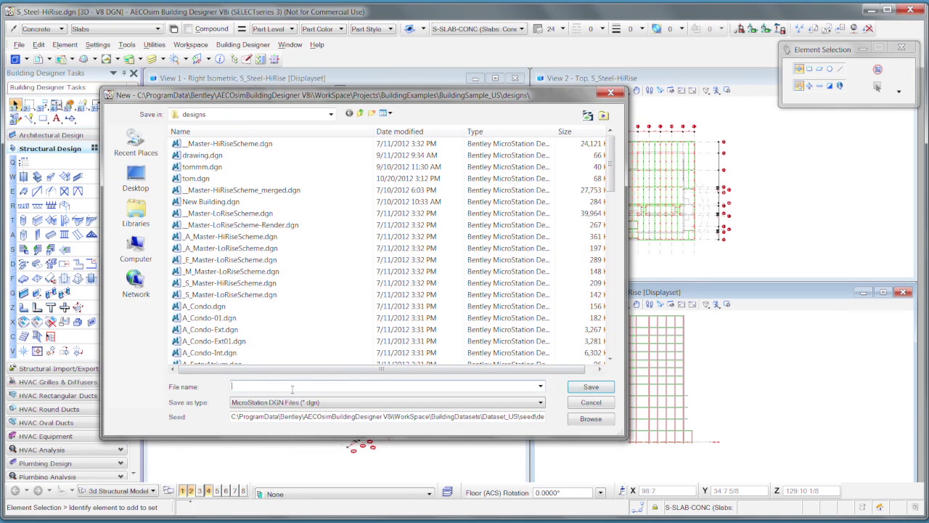
pyautogui.click(590, 420)
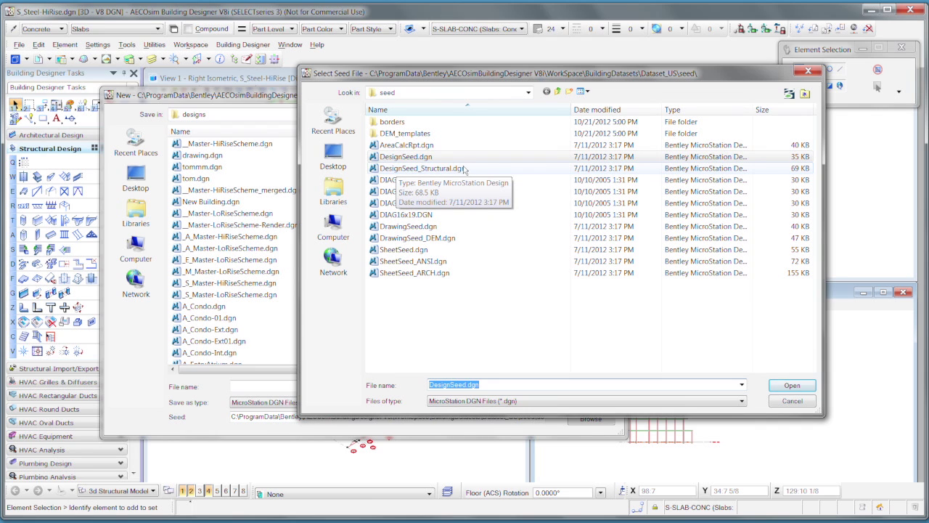
pyautogui.click(465, 169)
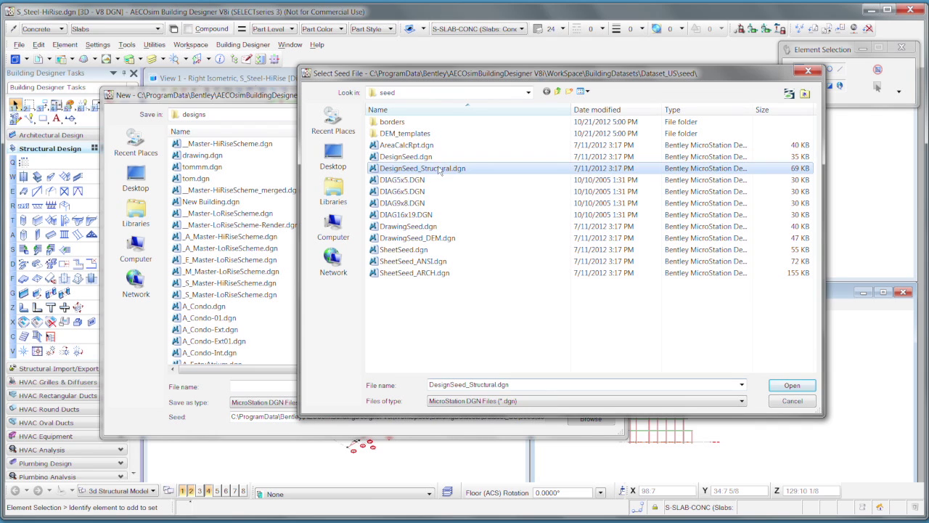
pyautogui.click(781, 385)
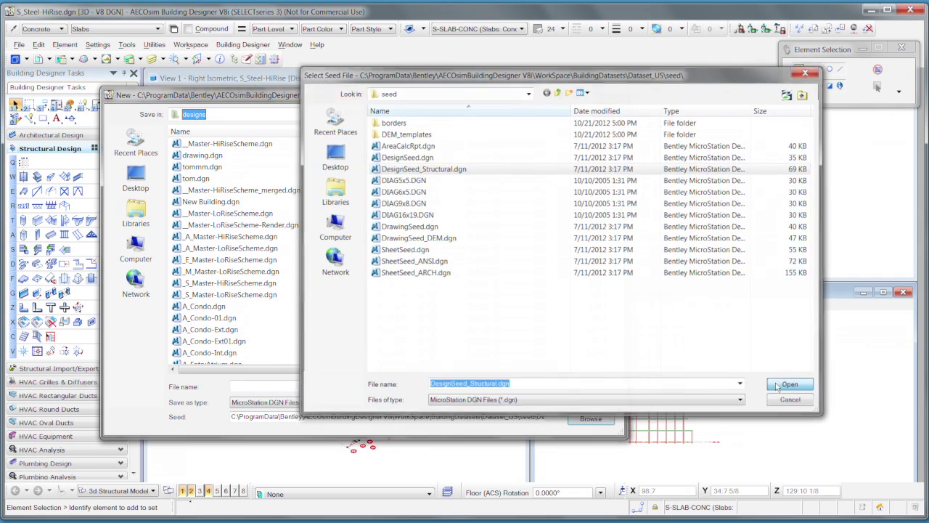
pyautogui.click(247, 387)
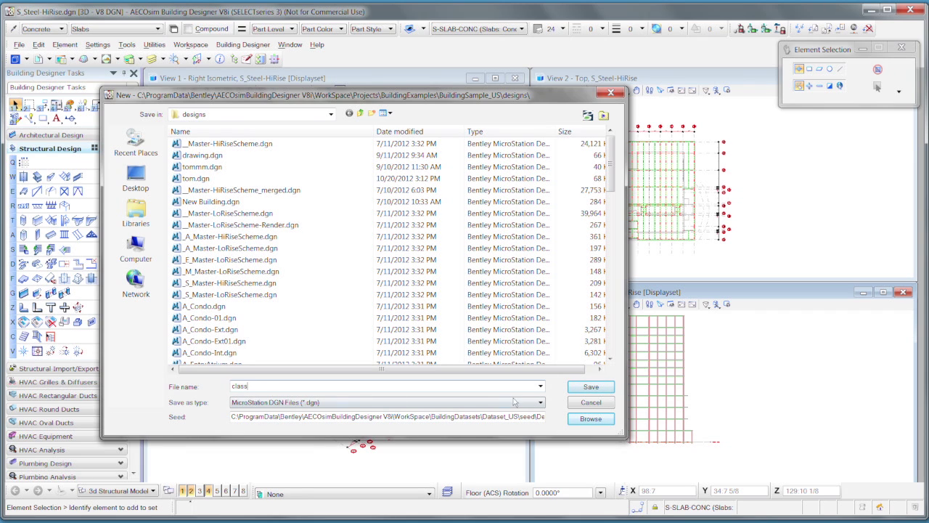
pyautogui.click(591, 387)
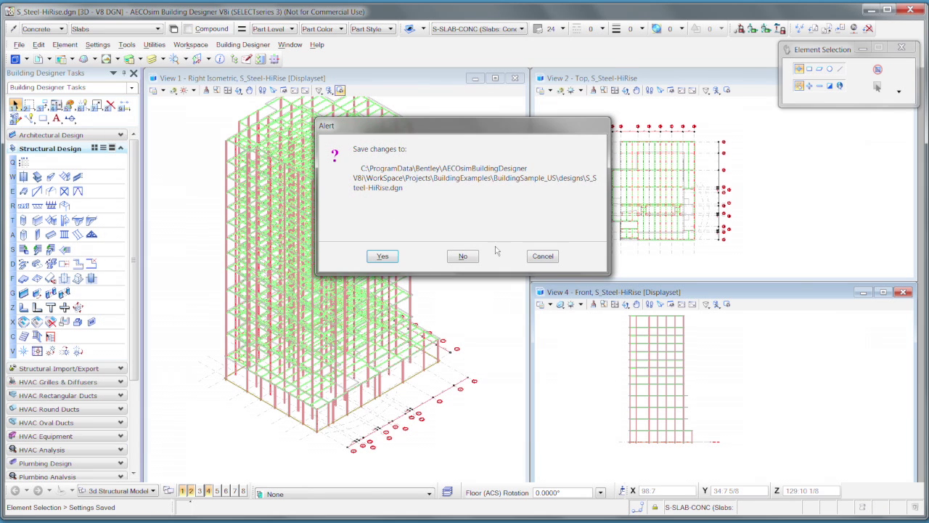
# Decline saving S_Steel-HiRise.dgn so the empty class.dgn opens.
pyautogui.click(468, 257)
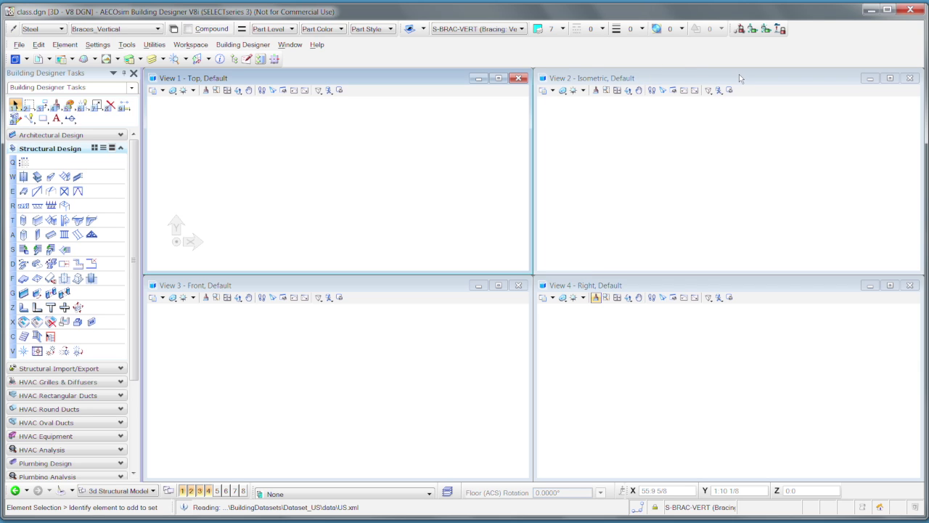
# Maximize isometric View 2 and make Steel family's Columns_Main the active part.
pyautogui.doubleClick(625, 79)
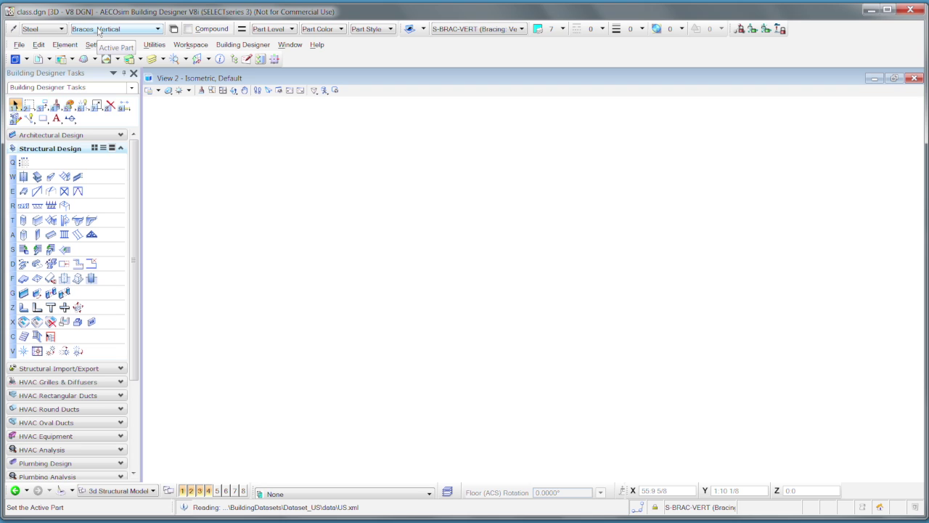
pyautogui.click(61, 29)
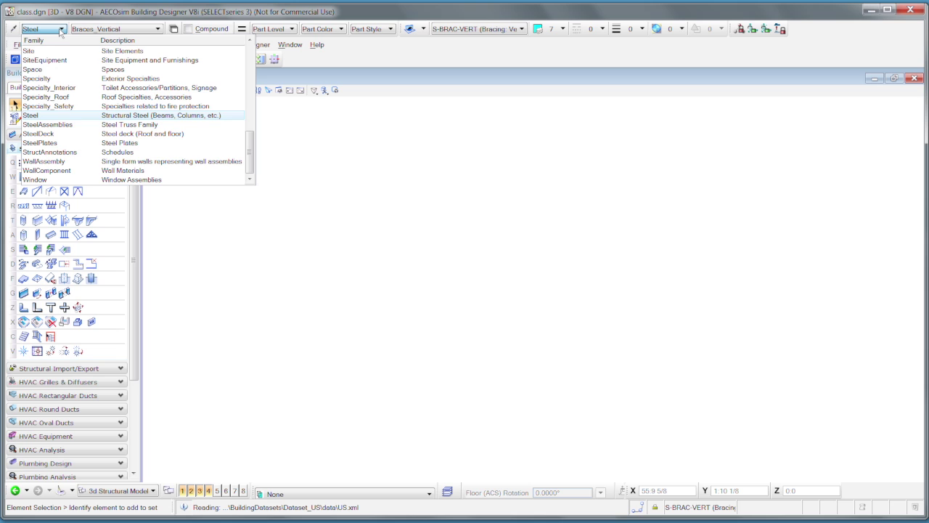
pyautogui.scroll(1, 61, 49)
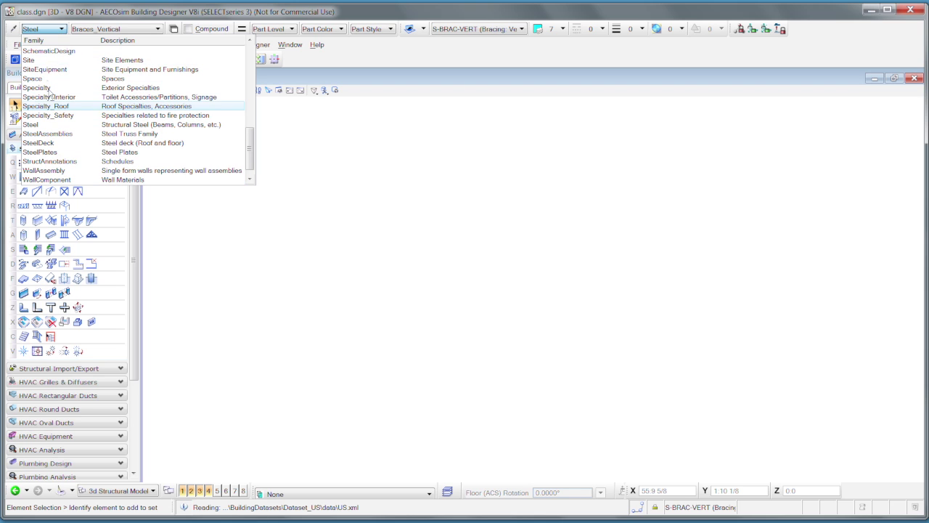
pyautogui.click(48, 125)
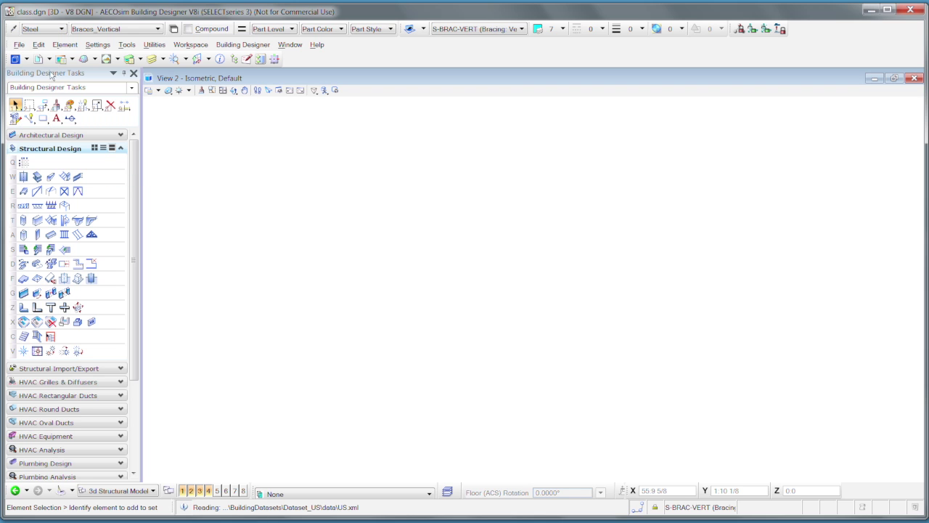
pyautogui.click(157, 29)
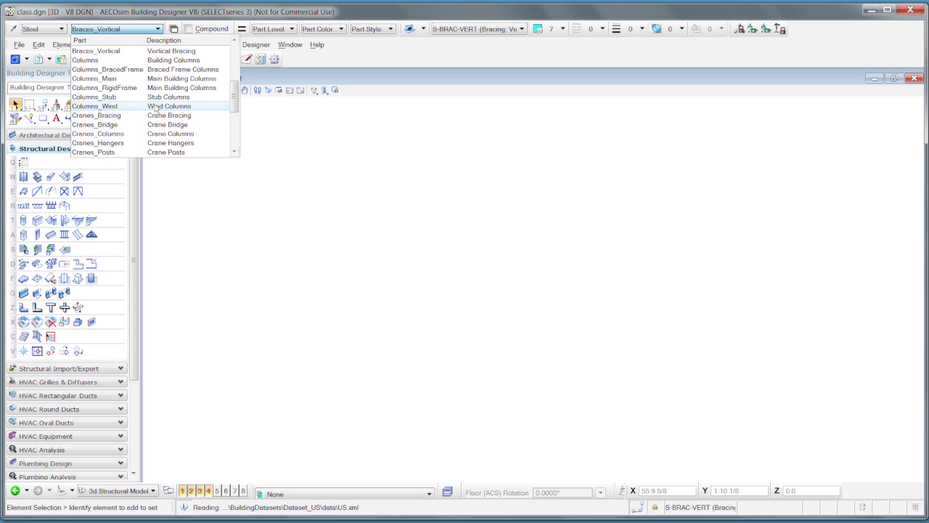
pyautogui.scroll(1, 165, 53)
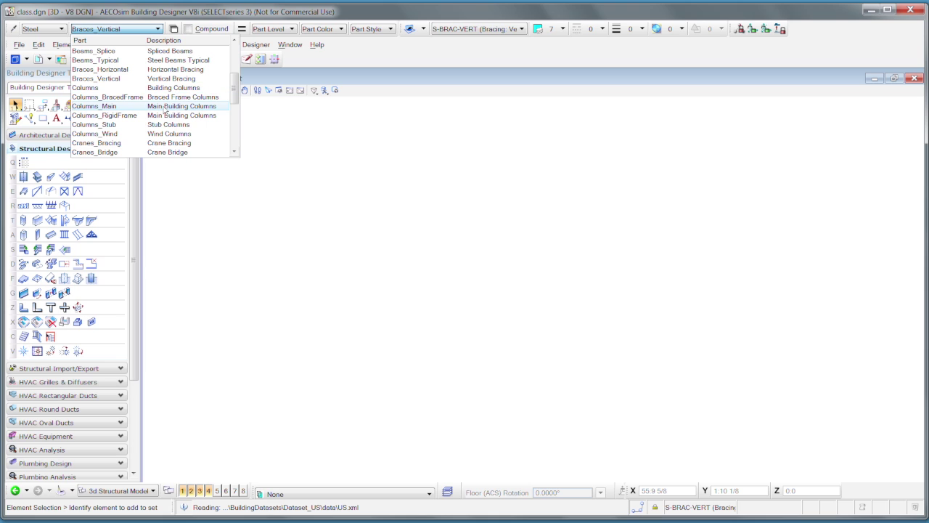
pyautogui.click(165, 106)
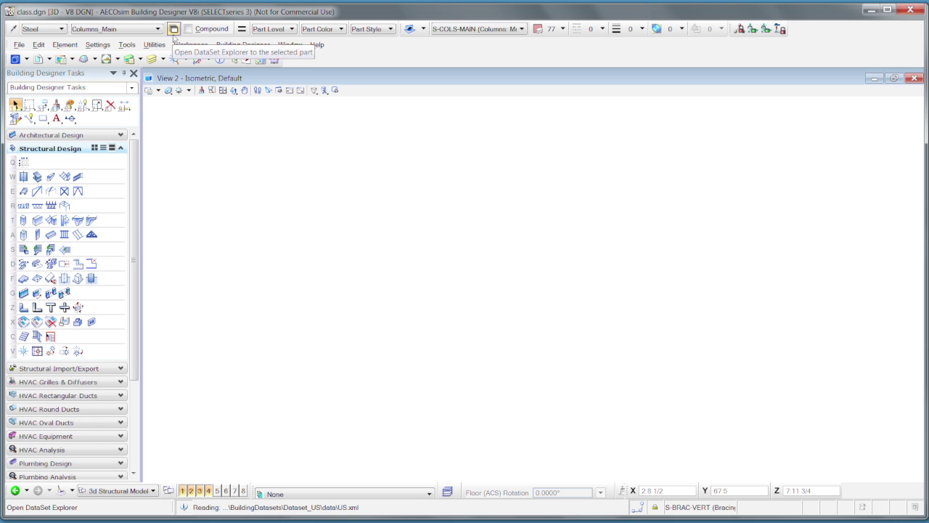
pyautogui.click(175, 32)
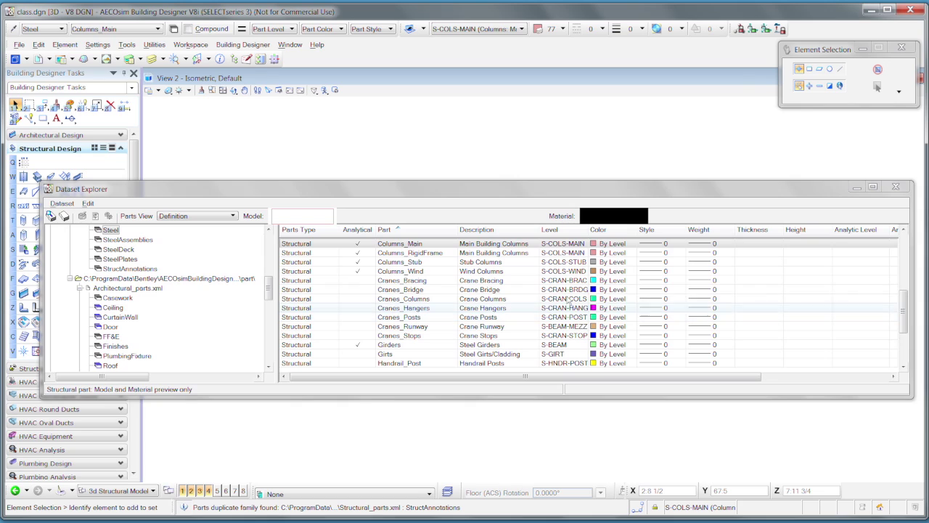
pyautogui.click(555, 311)
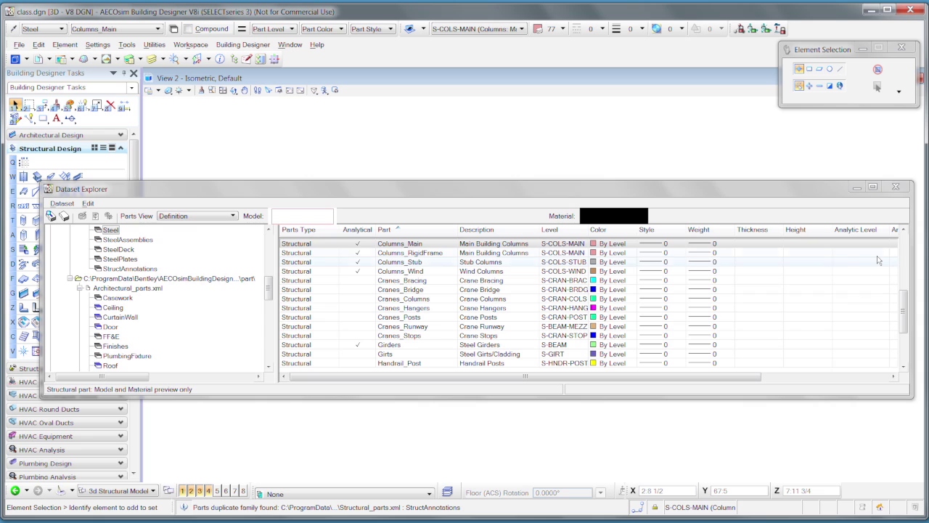
pyautogui.click(897, 188)
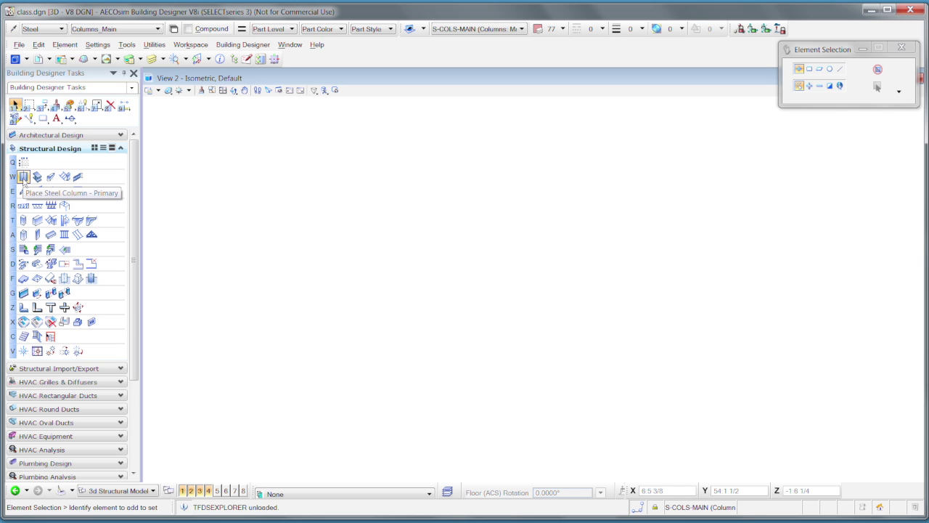
pyautogui.click(24, 180)
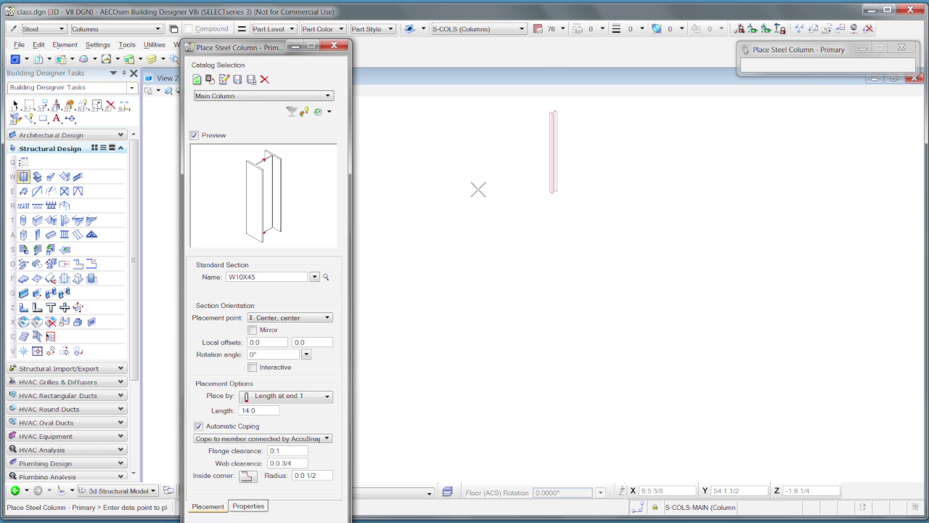
pyautogui.moveTo(277, 51); pyautogui.dragTo(253, 43)
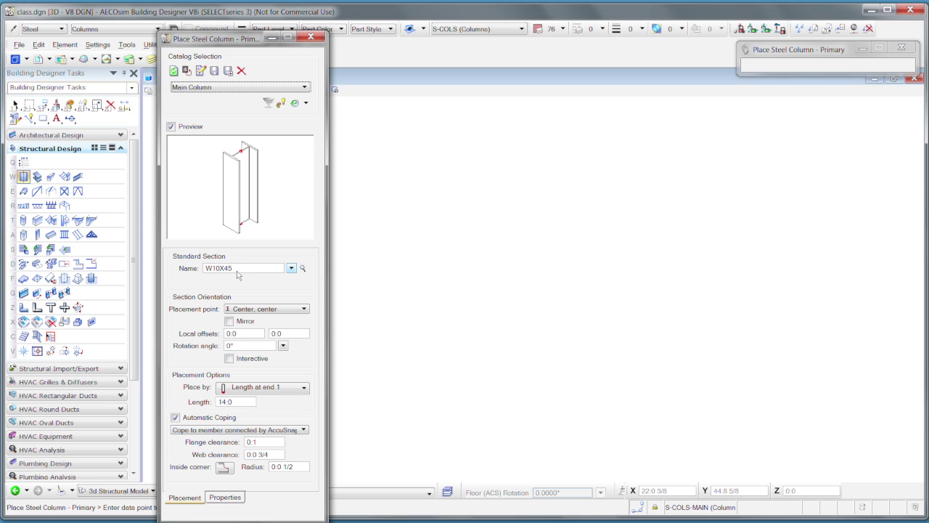
pyautogui.click(303, 269)
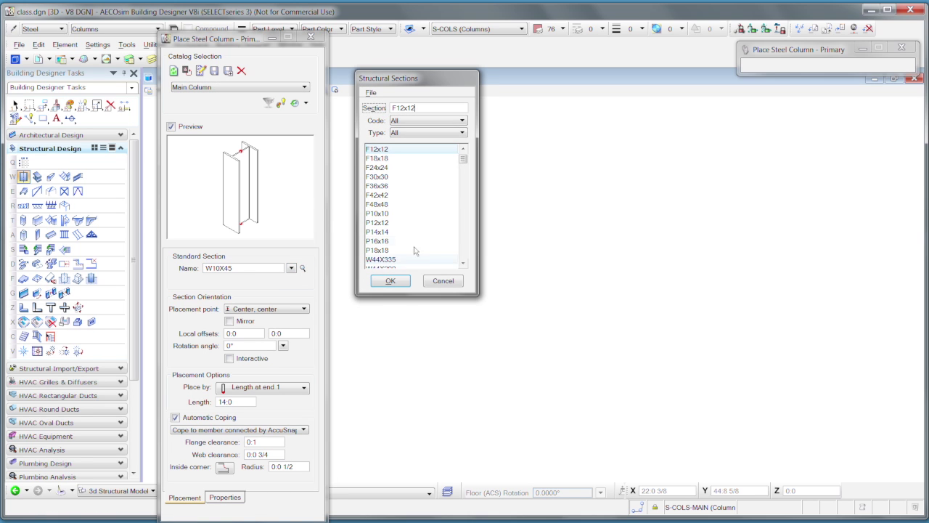
pyautogui.moveTo(464, 161)
pyautogui.mouseDown()
pyautogui.moveTo(472, 254)
pyautogui.moveTo(475, 160)
pyautogui.moveTo(464, 158)
pyautogui.mouseUp()
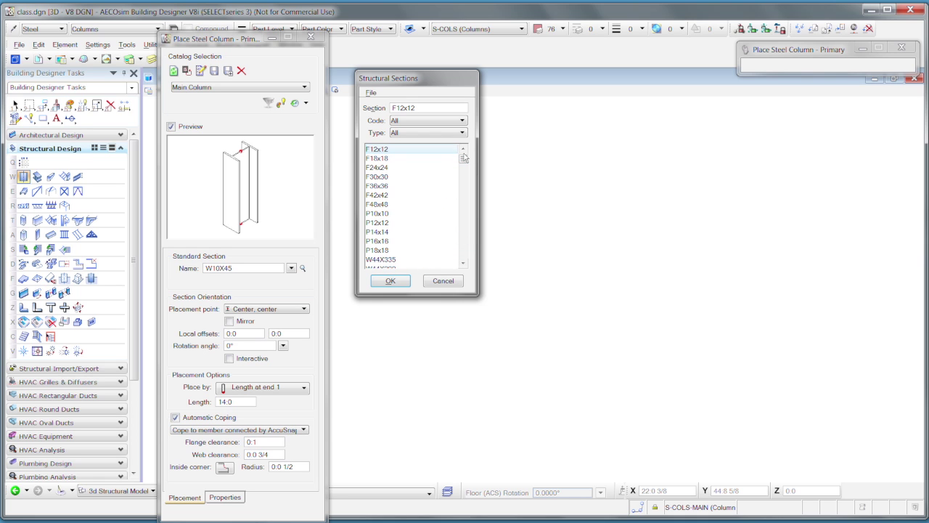
pyautogui.click(443, 281)
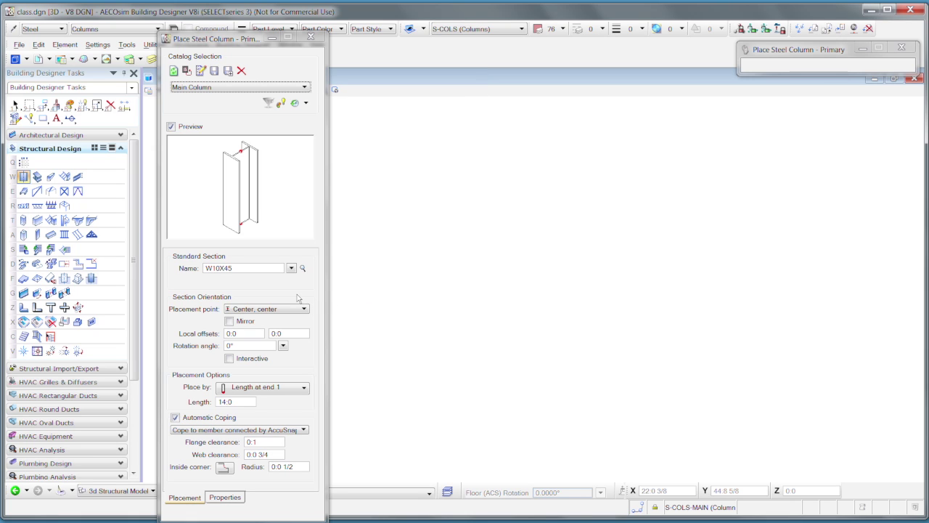
pyautogui.click(304, 309)
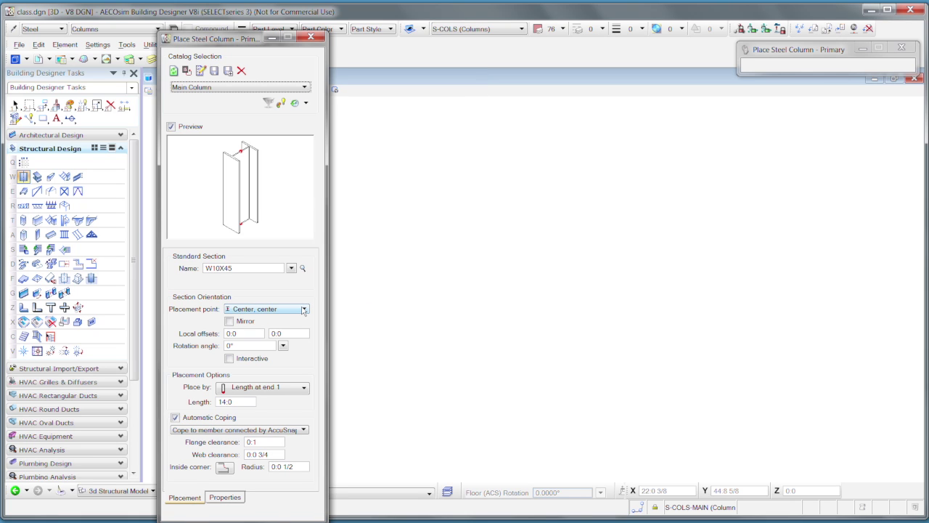
pyautogui.click(303, 310)
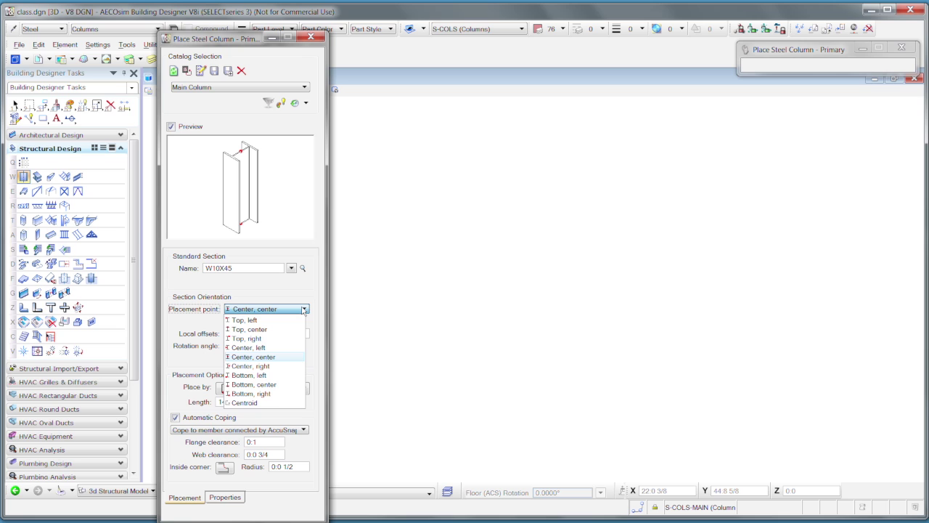
pyautogui.click(304, 310)
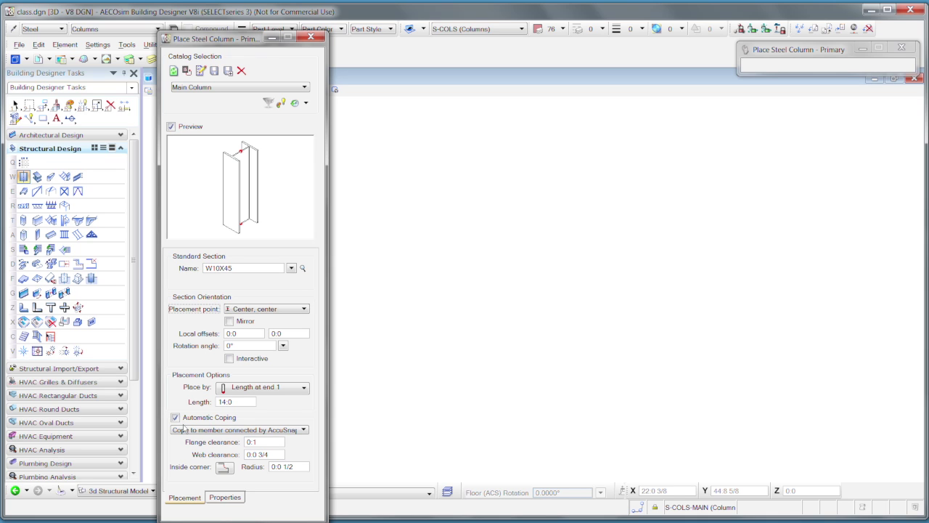
pyautogui.click(225, 497)
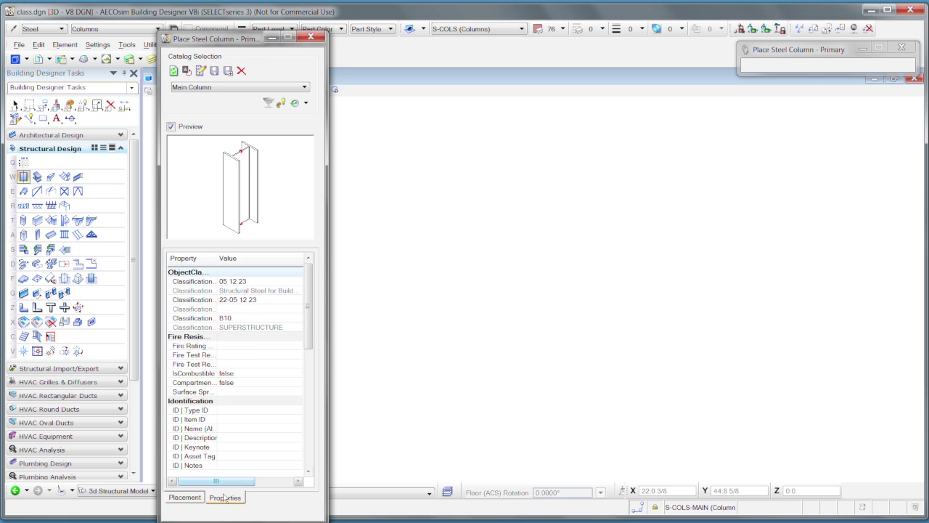
pyautogui.click(187, 498)
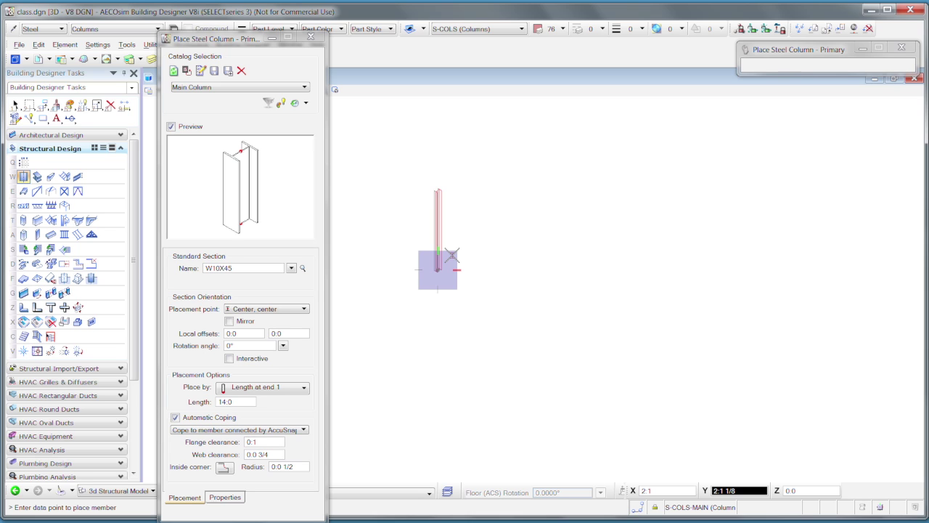
# Place the first W10X45 column with a data point in the view.
pyautogui.click(451, 256)
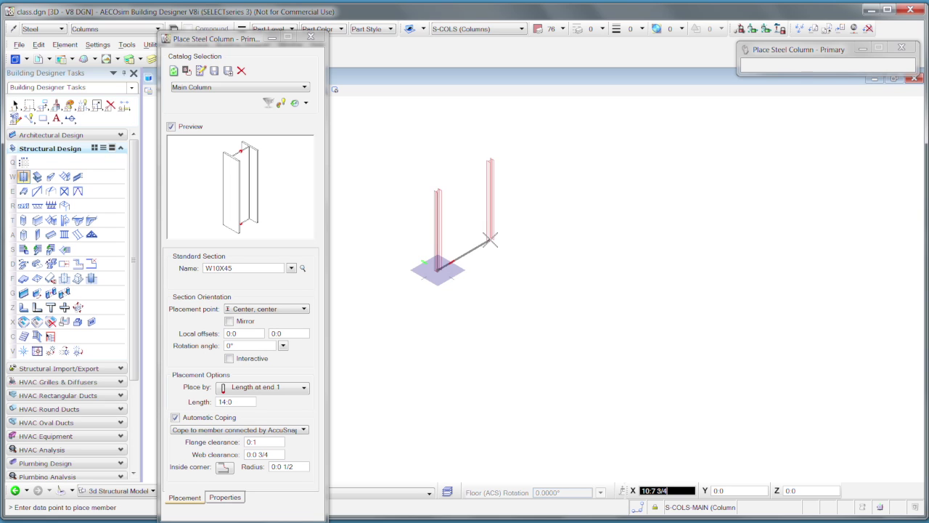
# Place the remaining columns 25 feet apart via AccuDraw, then end column placement.
pyautogui.write('2')
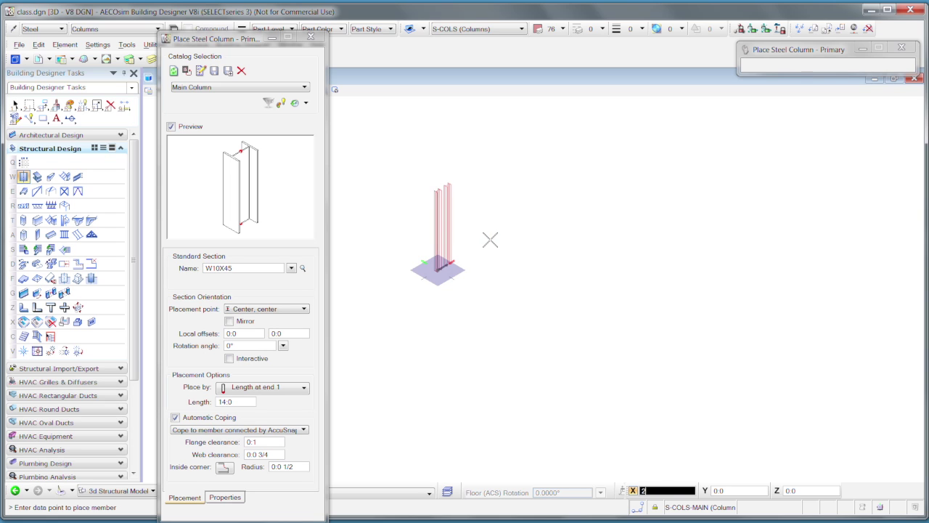
pyautogui.write('5:0')
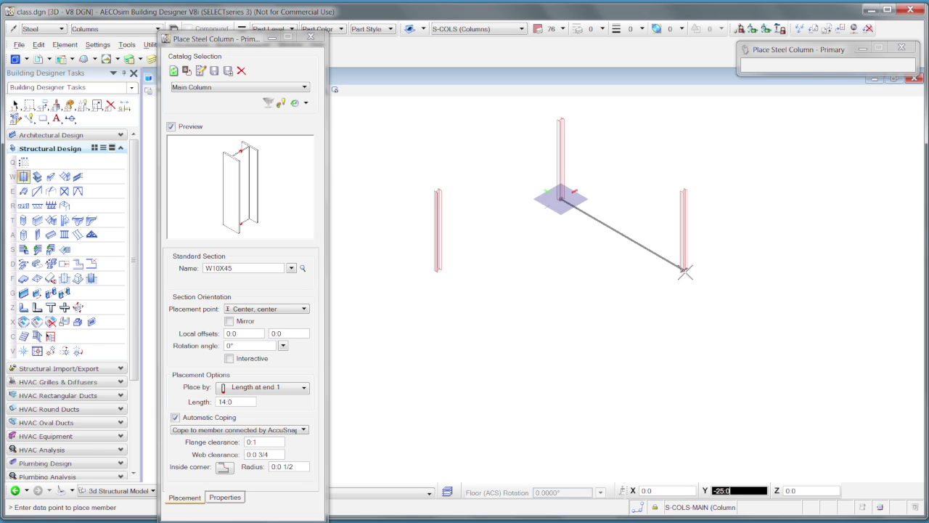
pyautogui.click(685, 271)
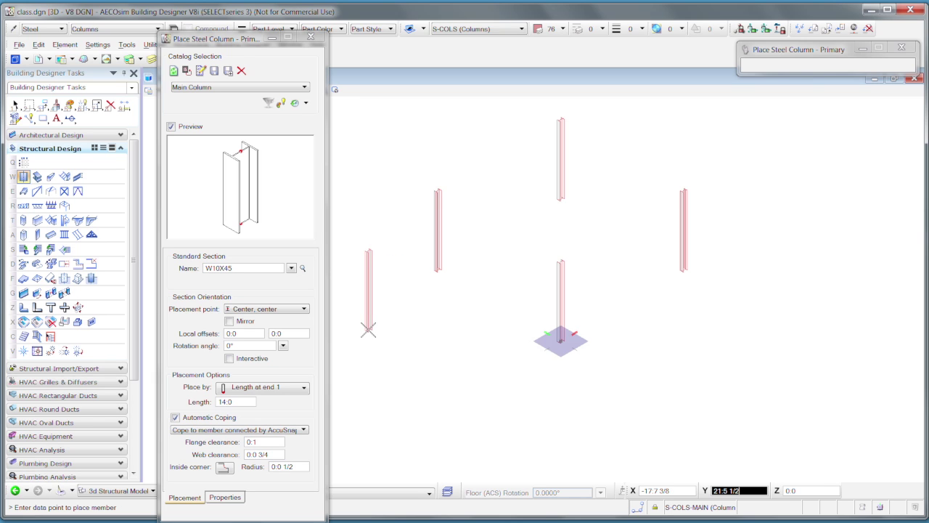
pyautogui.press('Escape')
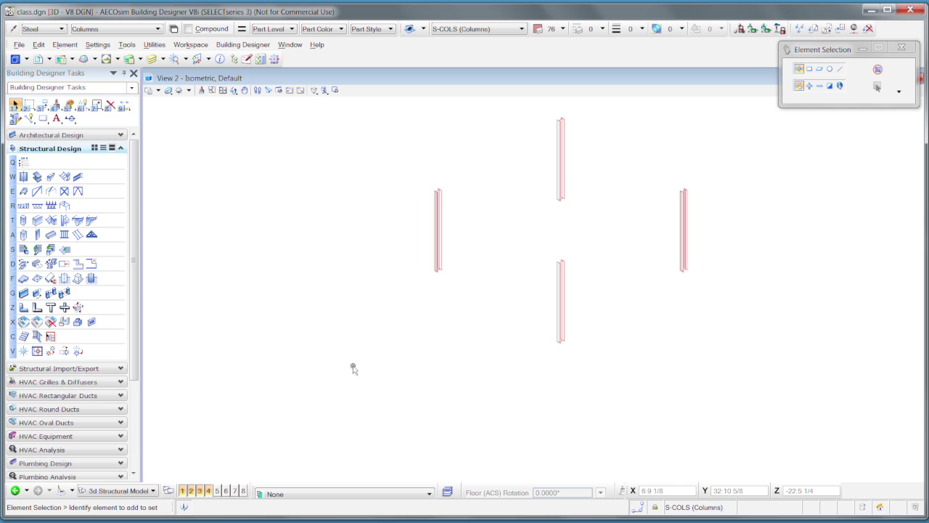
# Orbit View 2 to see the four columns from another angle.
pyautogui.keyDown('shift'); pyautogui.moveTo(348, 326); pyautogui.dragTo(235, 206, button='middle'); pyautogui.keyUp('shift')
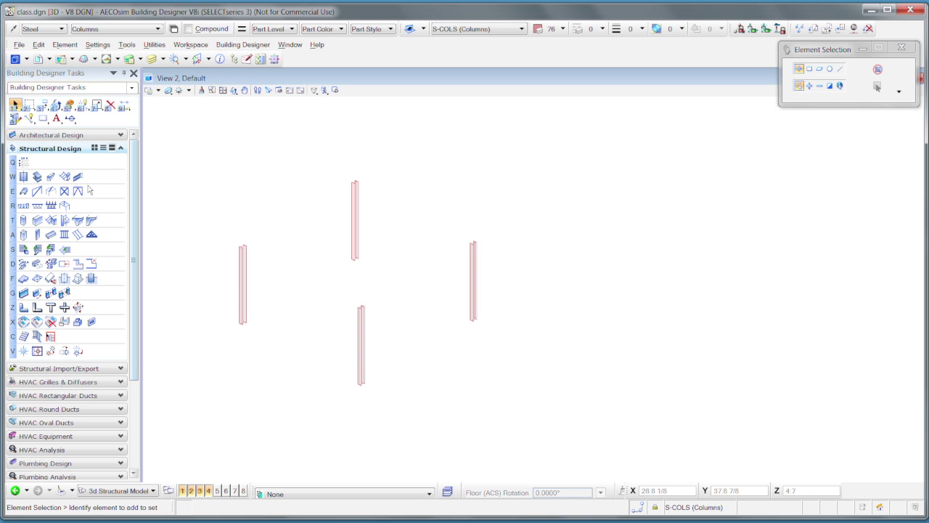
# Start placing W10X22 steel beams and move the beam dialog off the columns.
pyautogui.click(36, 178)
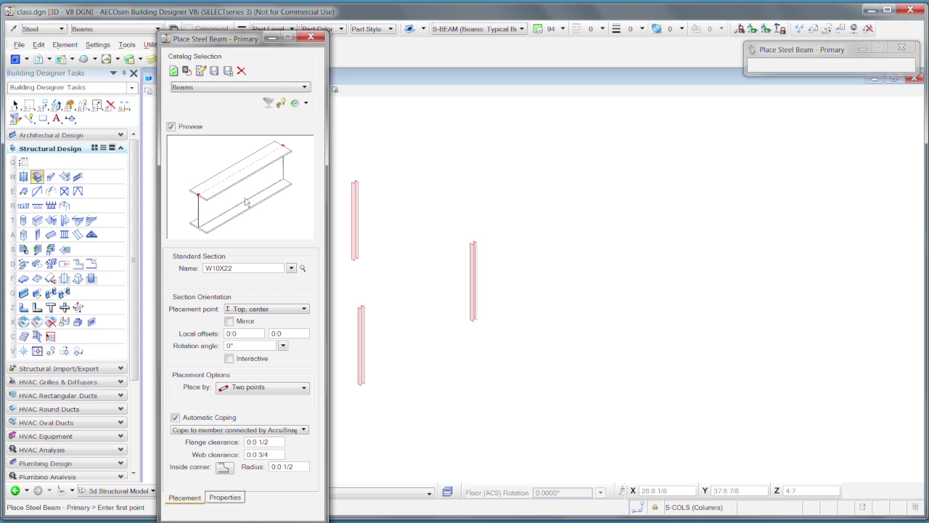
pyautogui.moveTo(250, 45); pyautogui.dragTo(207, 46)
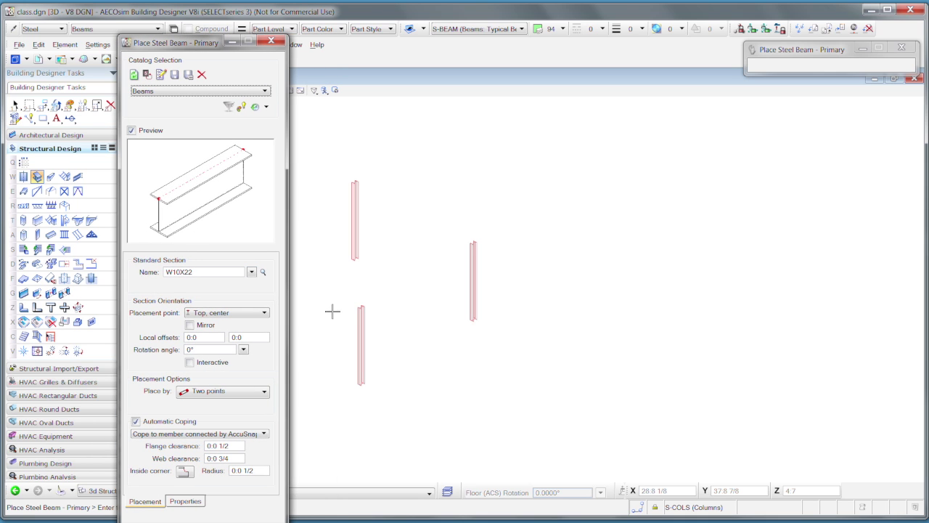
pyautogui.moveTo(199, 47); pyautogui.dragTo(112, 53)
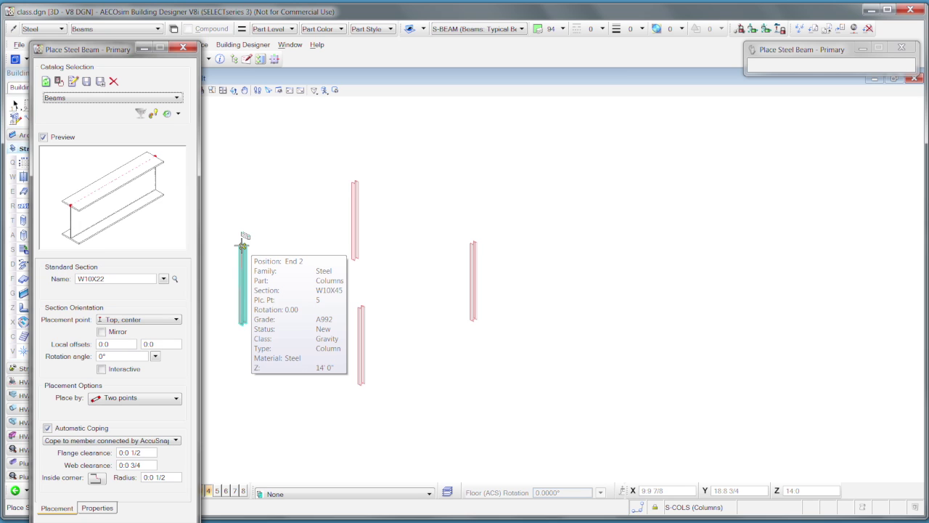
# Chain beams around the left, rear, right and front column tops, closing the loop.
pyautogui.click(243, 245)
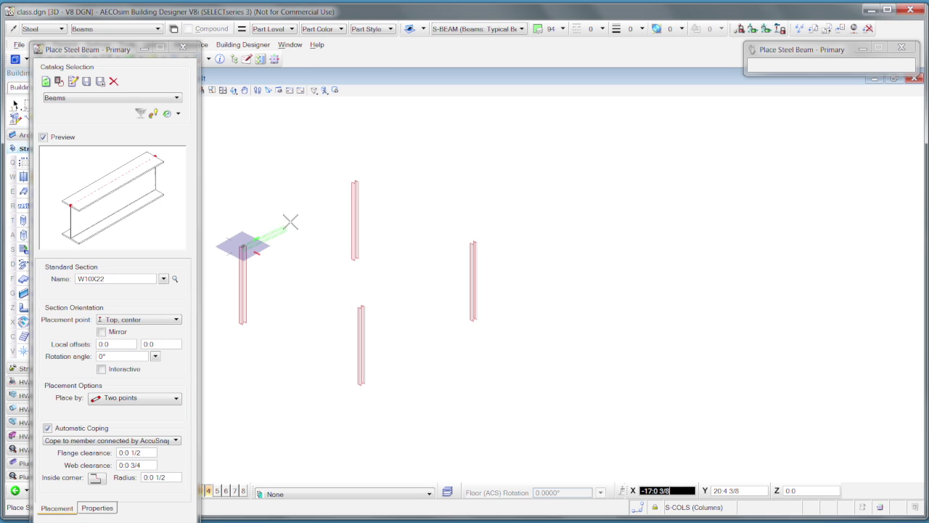
pyautogui.click(356, 180)
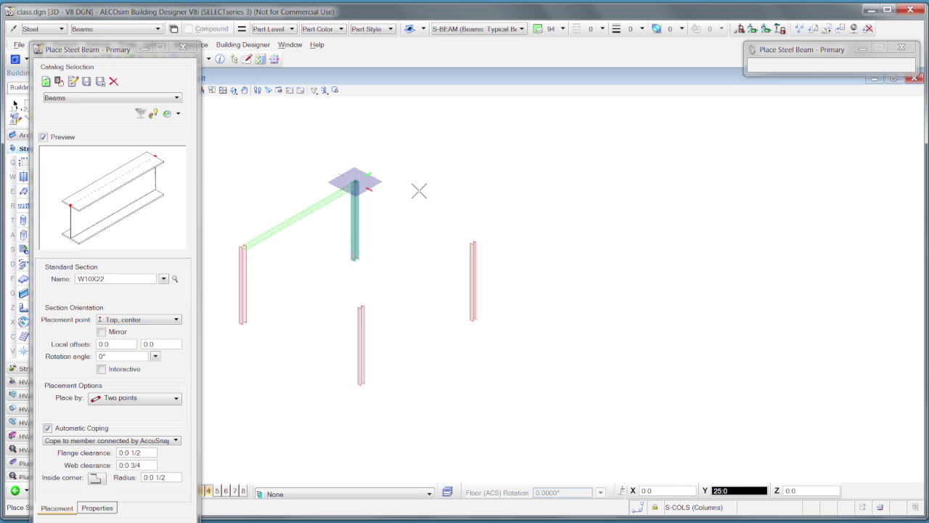
pyautogui.click(472, 242)
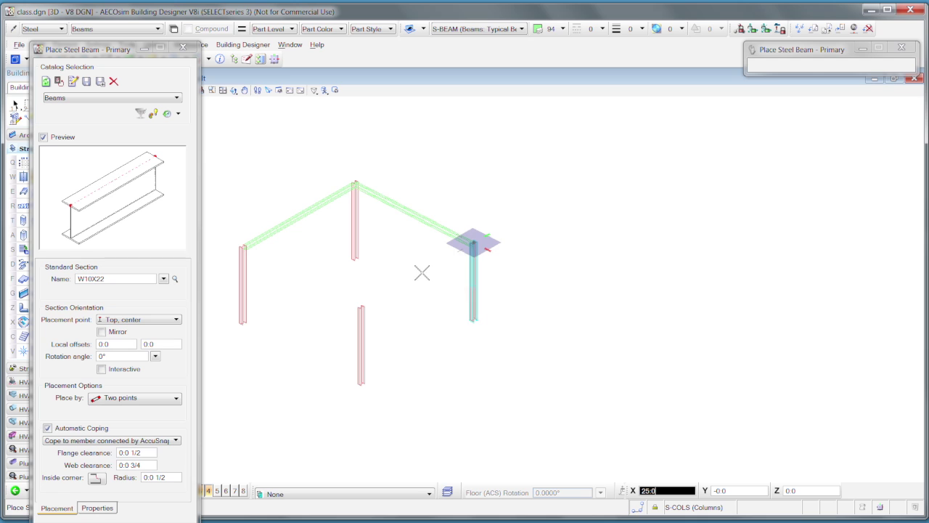
pyautogui.click(359, 306)
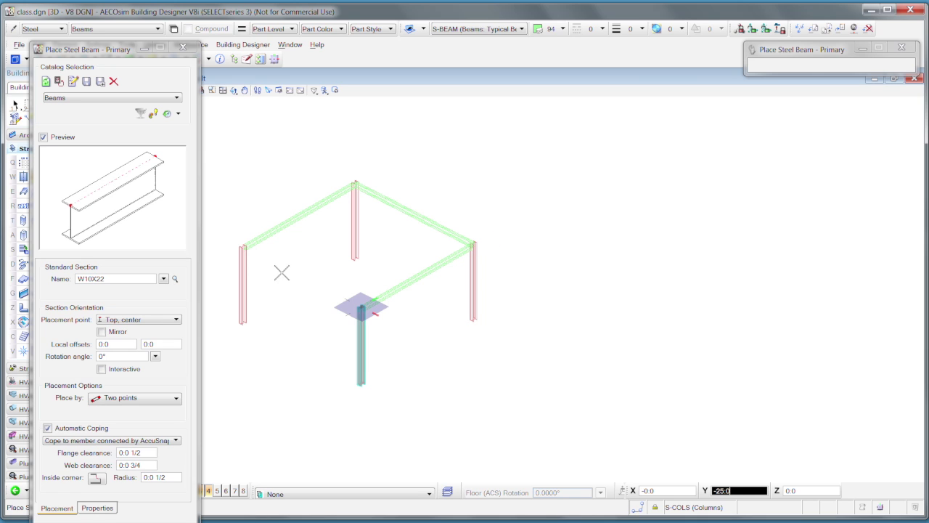
pyautogui.click(243, 246)
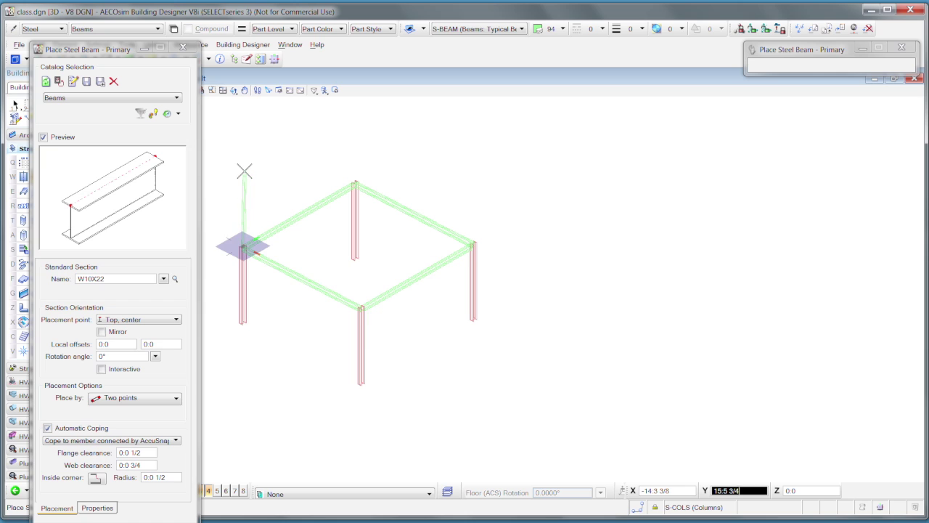
pyautogui.rightClick(244, 170)
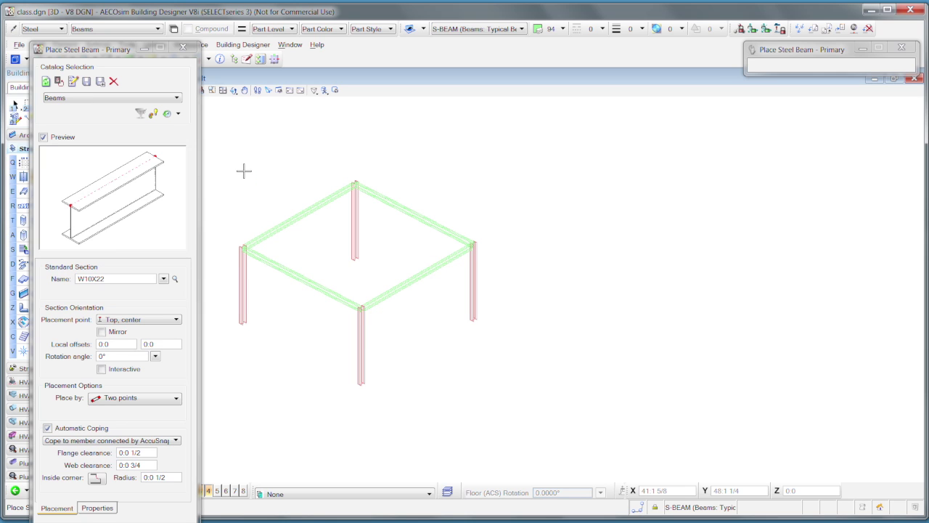
# Close the Place Steel Beam dialog and return to Element Selection.
pyautogui.click(184, 49)
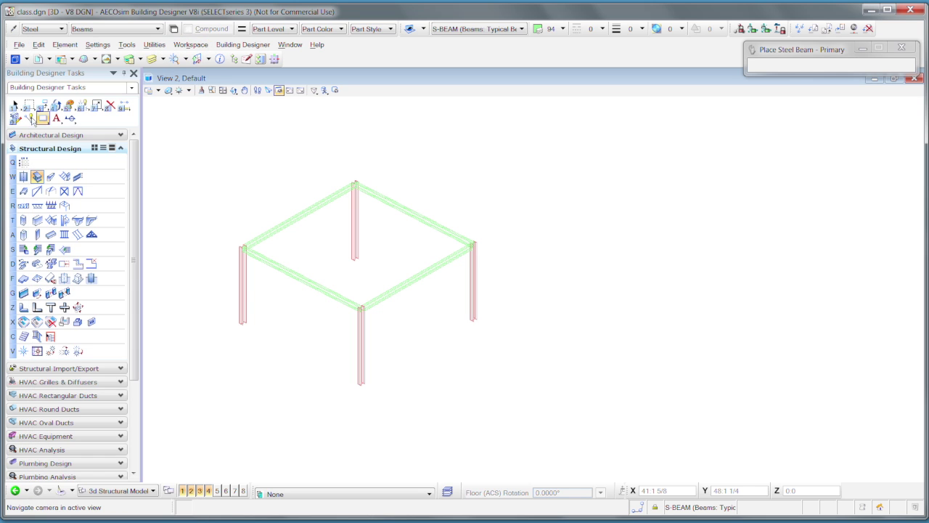
pyautogui.click(15, 105)
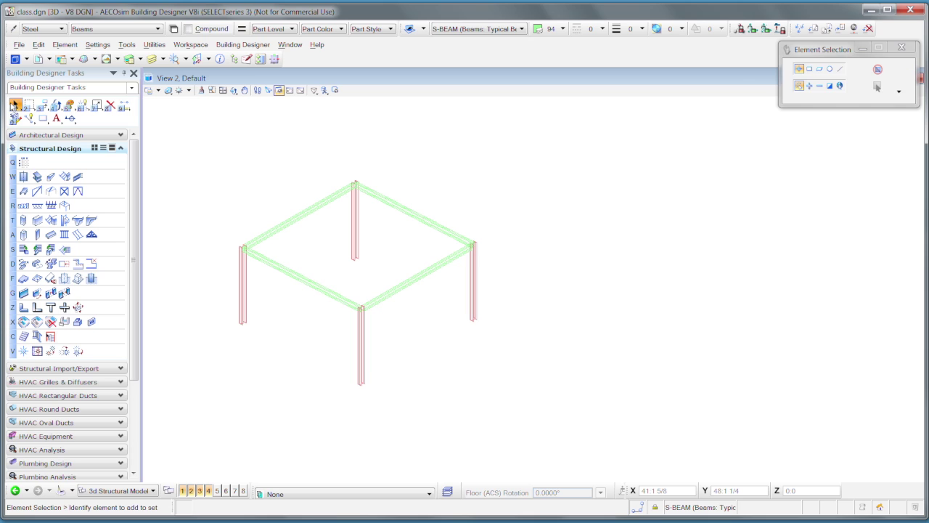
# Review the framed building's beam, slab, footing and bracing settings, then place the structure.
pyautogui.click(65, 206)
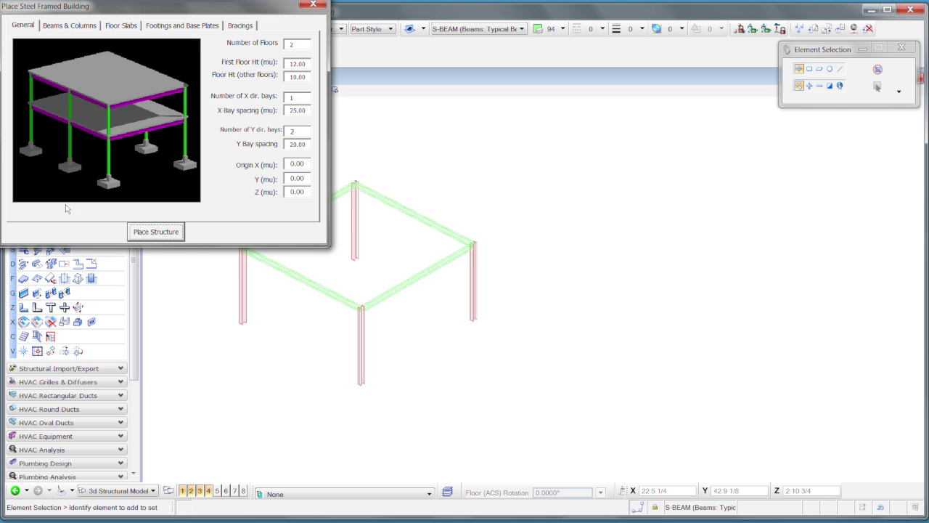
pyautogui.moveTo(144, 11); pyautogui.dragTo(317, 108)
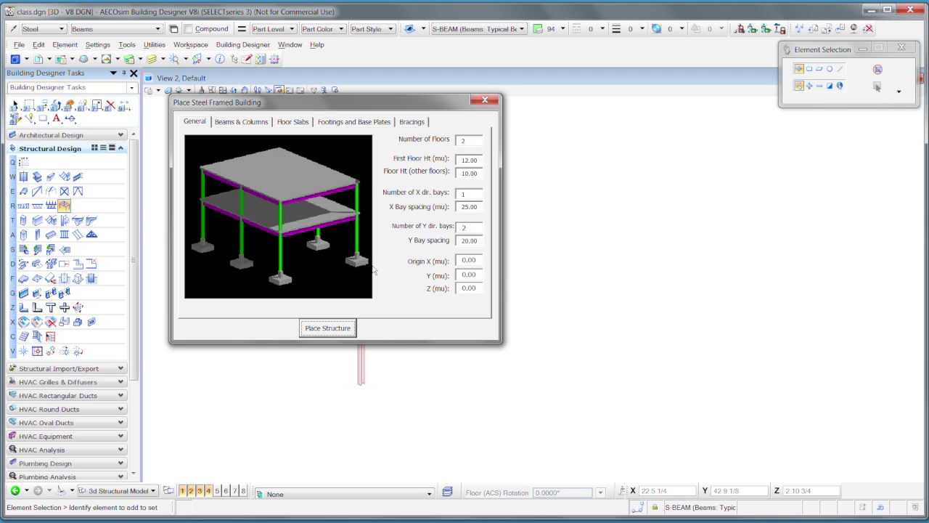
pyautogui.click(233, 124)
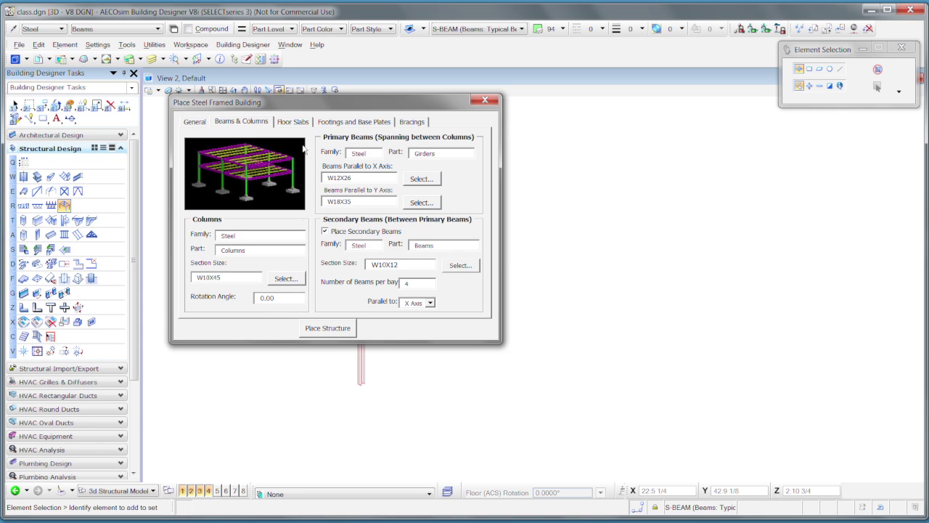
pyautogui.click(294, 122)
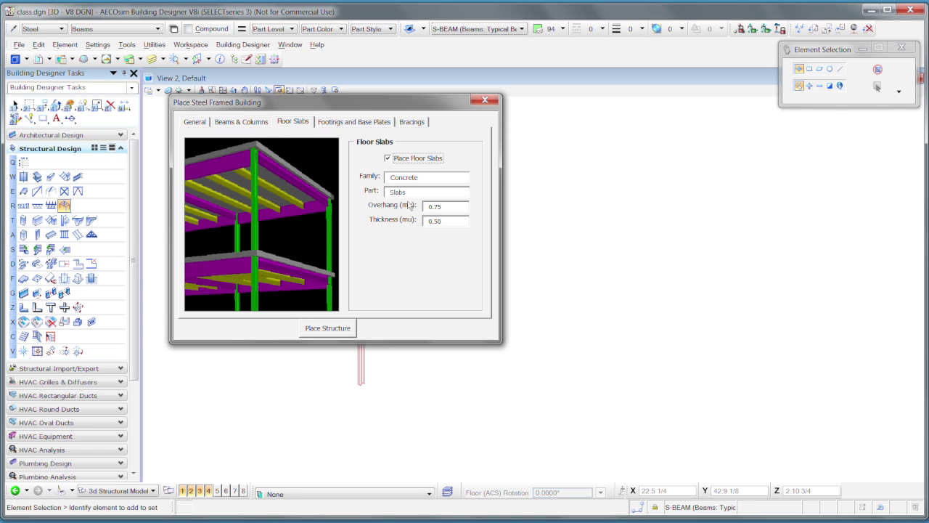
pyautogui.click(353, 123)
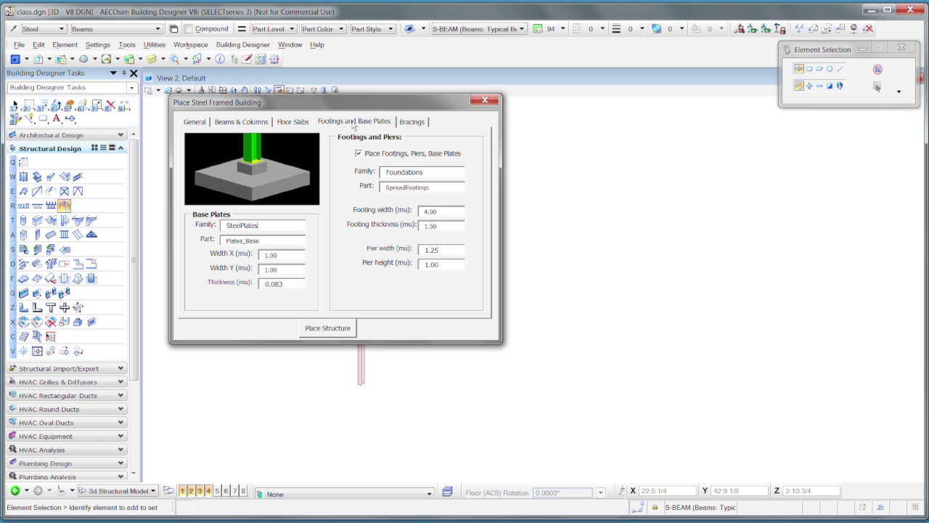
pyautogui.click(414, 124)
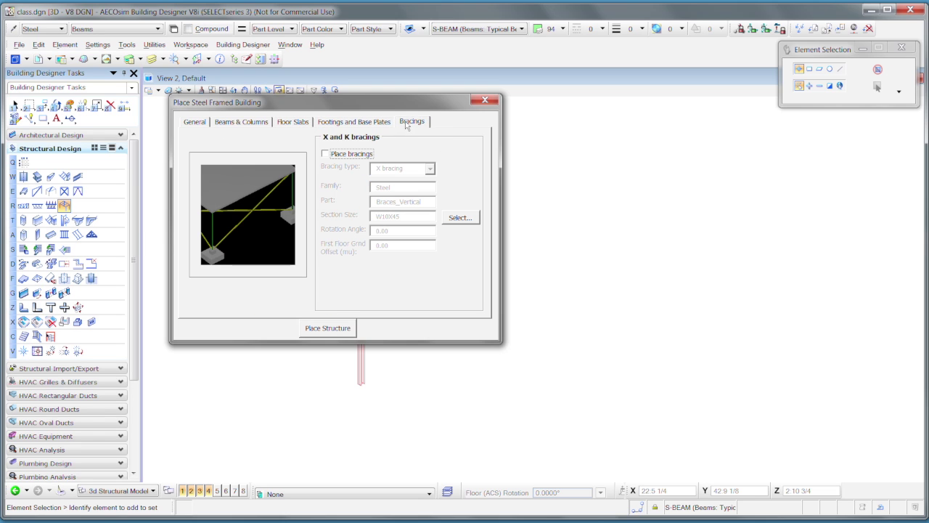
pyautogui.click(202, 122)
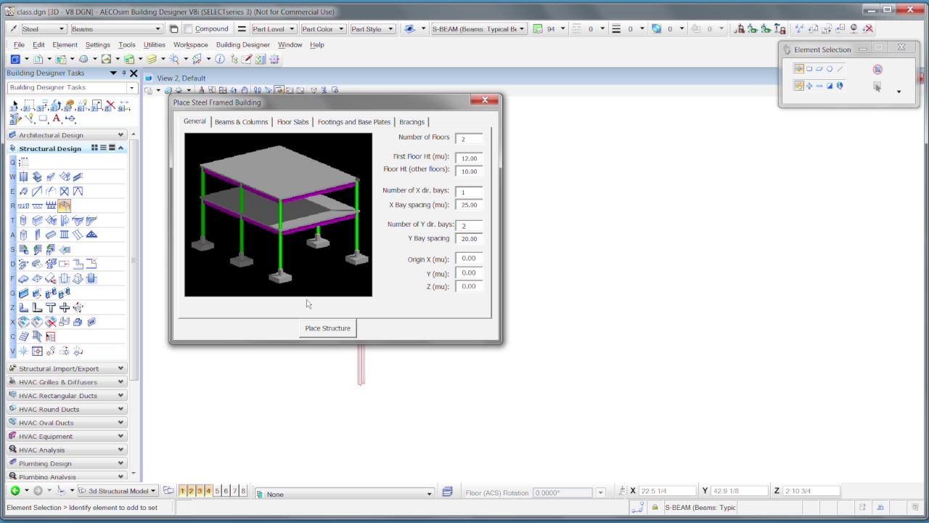
pyautogui.click(328, 329)
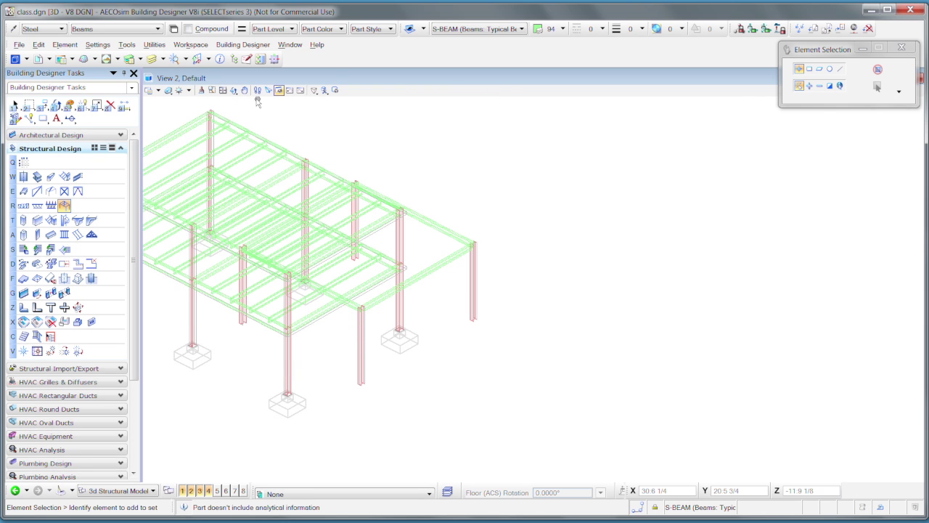
# Fit the whole steel building in the view and apply the Illustration: Ignore Lighting display style.
pyautogui.click(223, 90)
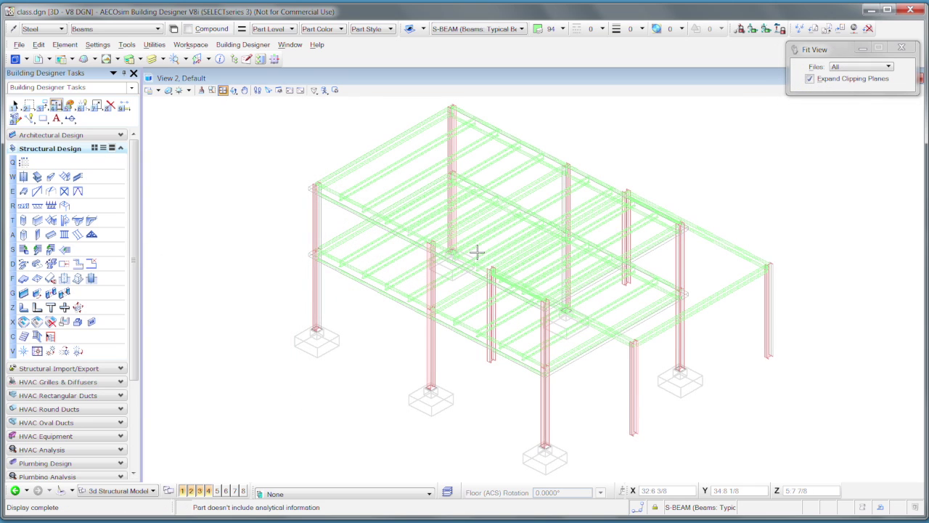
pyautogui.click(169, 91)
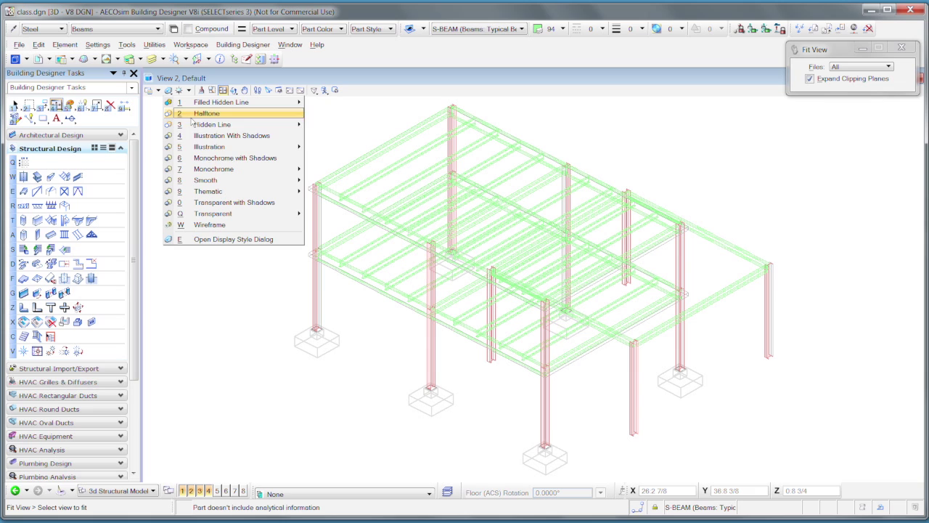
pyautogui.moveTo(210, 151)
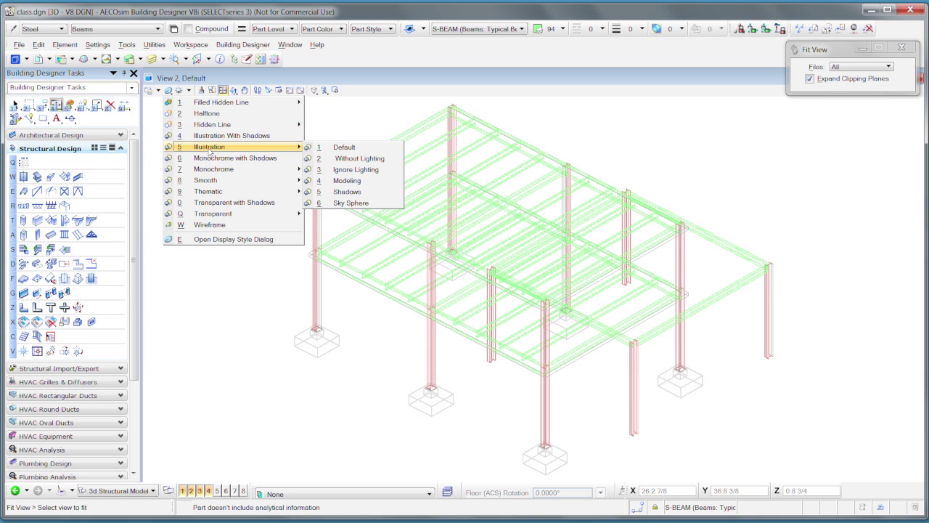
pyautogui.click(347, 171)
pyautogui.click(760, 212)
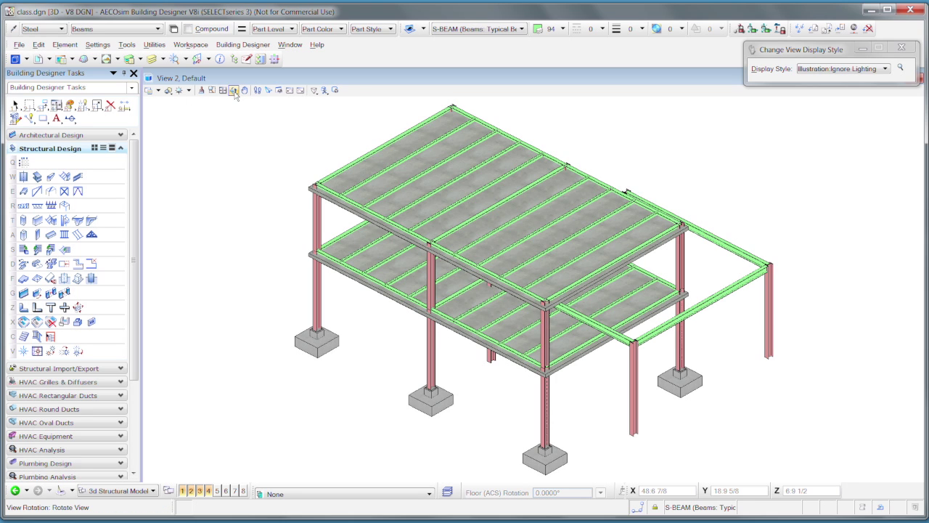
pyautogui.click(234, 90)
pyautogui.click(669, 408)
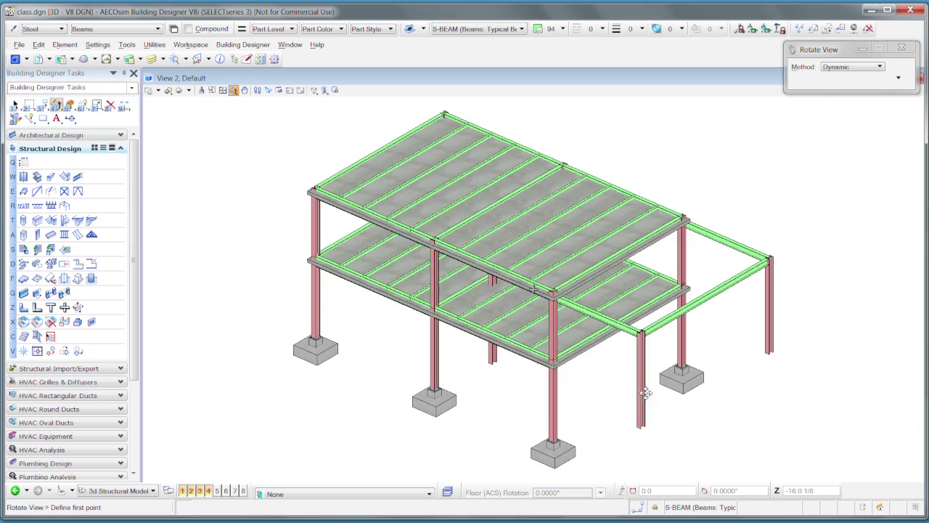
pyautogui.click(557, 375)
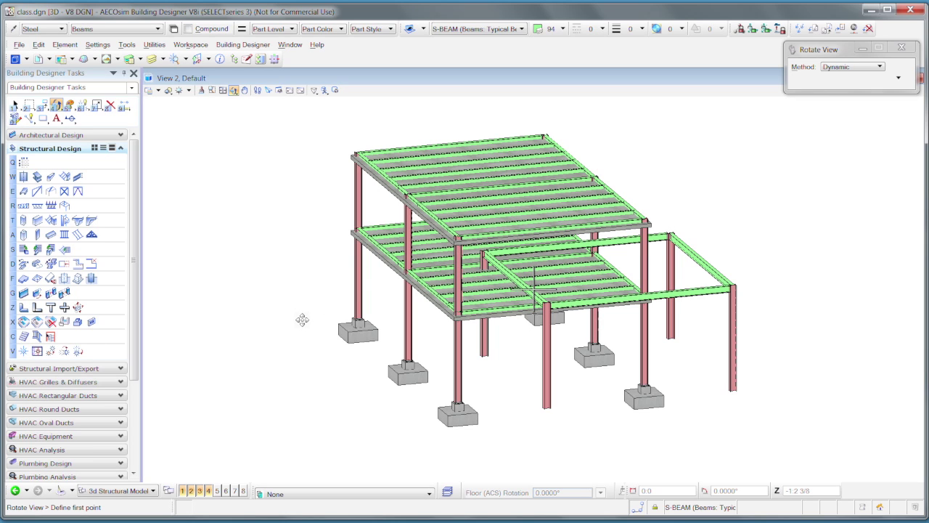
pyautogui.keyDown('shift'); pyautogui.moveTo(305, 320); pyautogui.dragTo(523, 305, button='middle'); pyautogui.keyUp('shift')
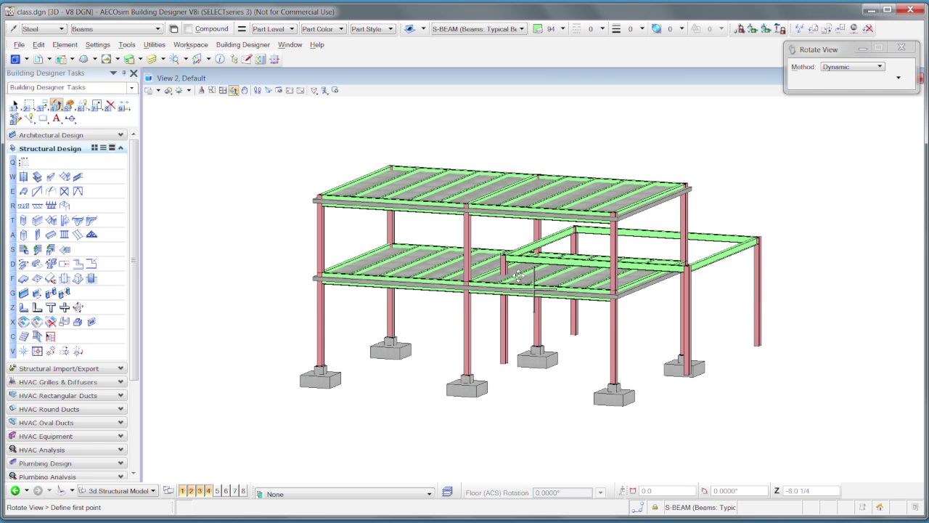
pyautogui.scroll(5, 466, 381)
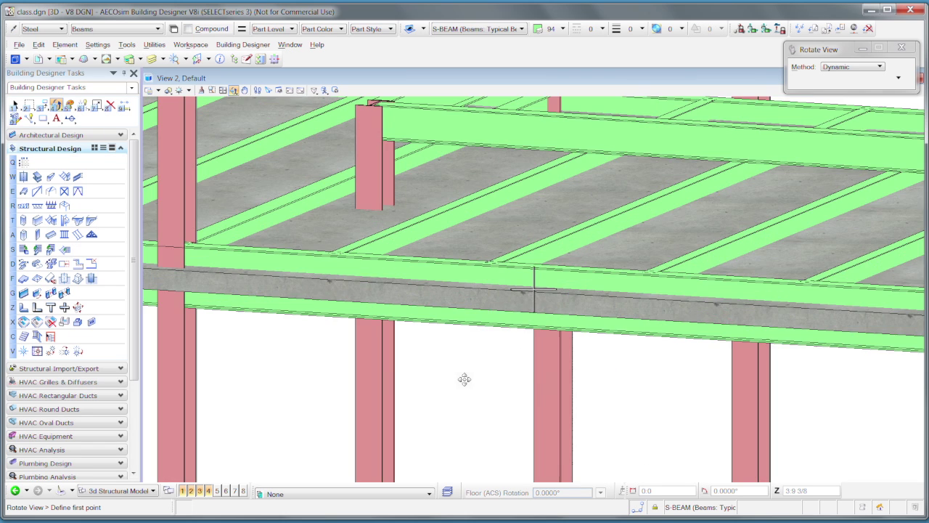
pyautogui.moveTo(502, 431); pyautogui.dragTo(504, 235, button='middle')
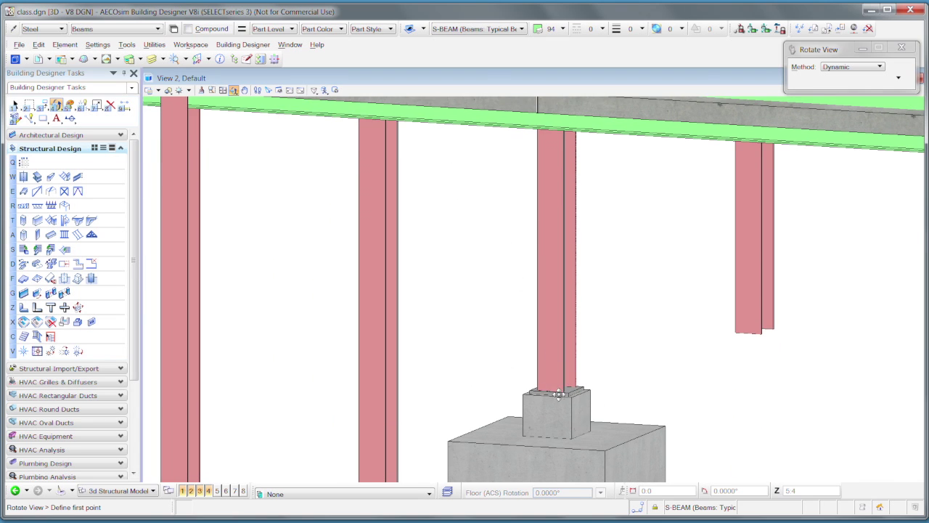
pyautogui.scroll(-5, 508, 433)
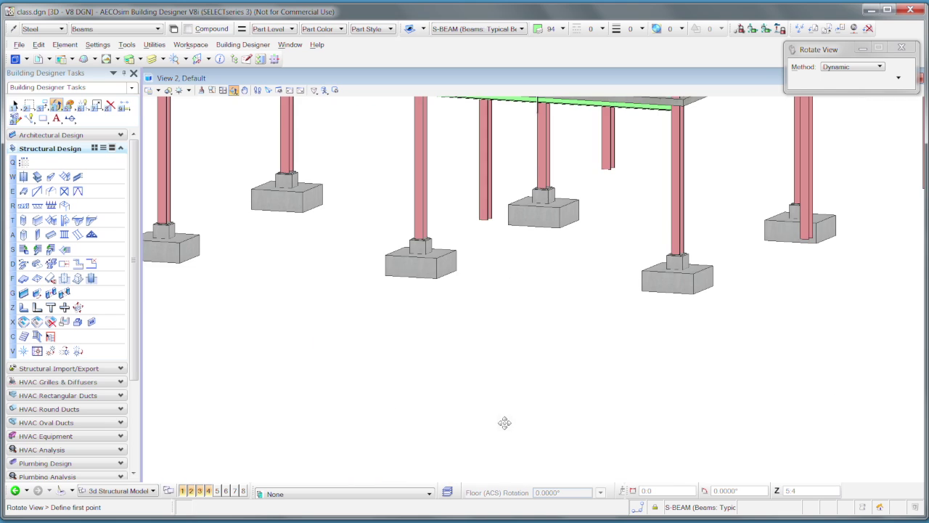
pyautogui.scroll(5, 481, 387)
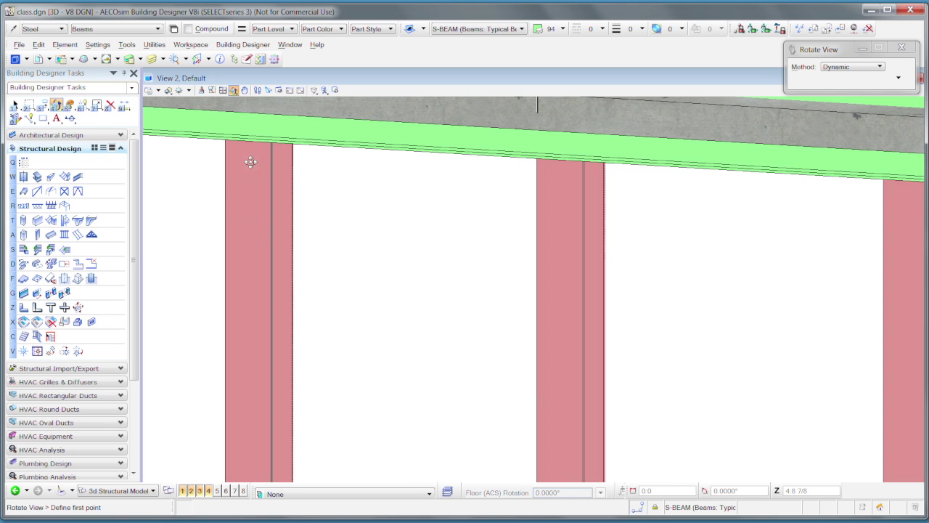
pyautogui.click(223, 90)
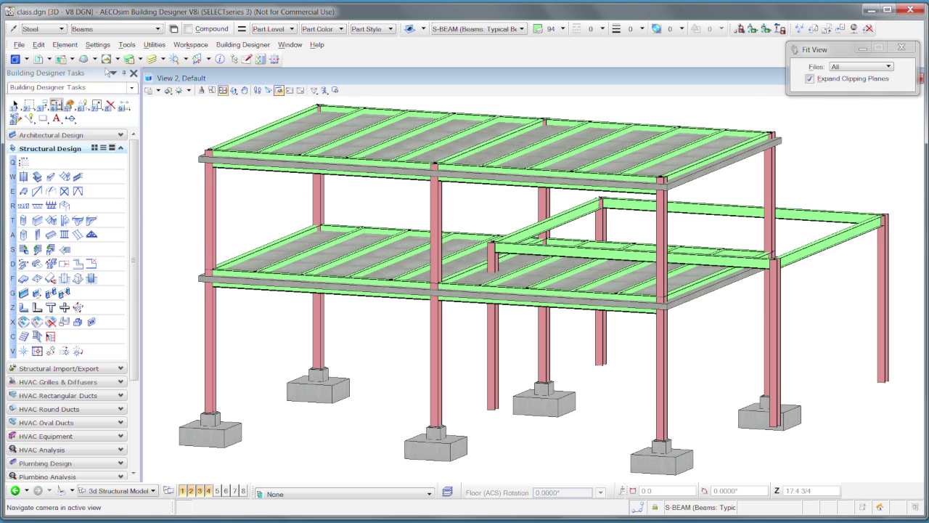
# Undo the framed building placement from the Edit menu, leaving the four-column, four-beam bay.
pyautogui.click(38, 45)
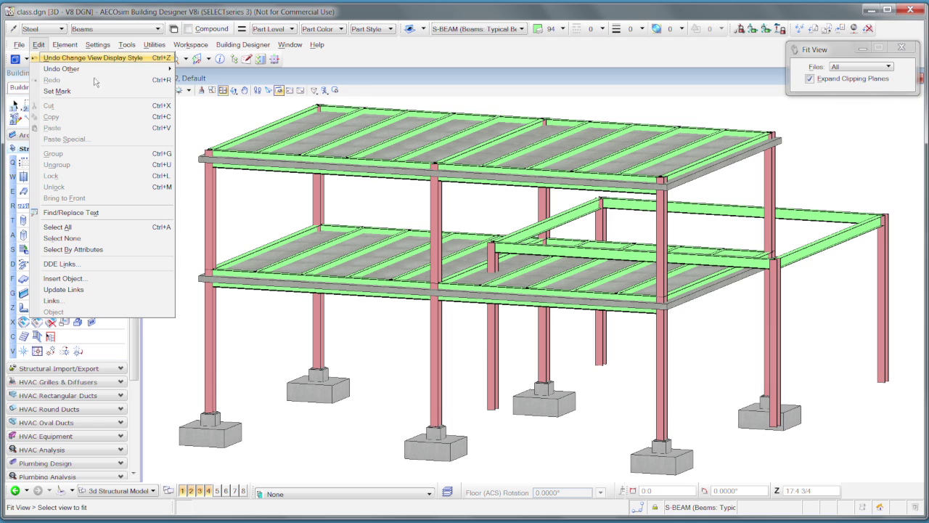
pyautogui.click(593, 438)
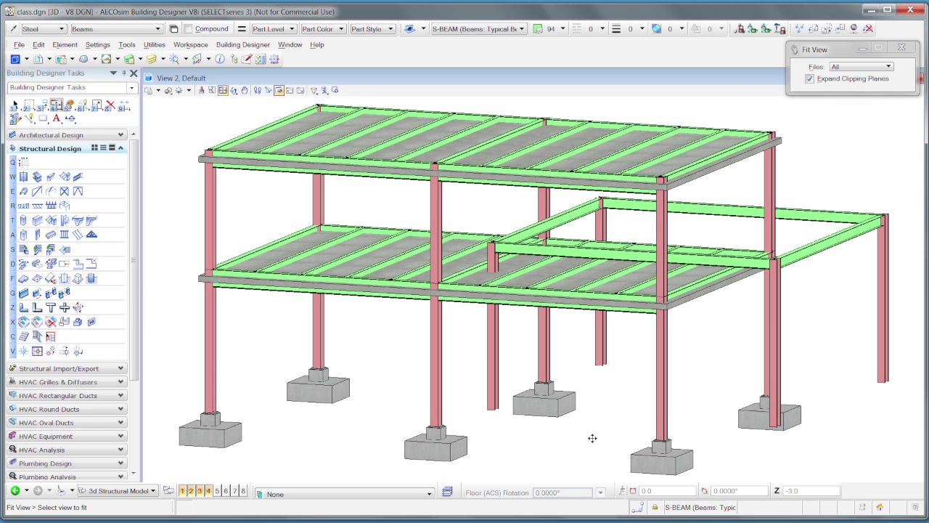
pyautogui.rightClick(592, 438)
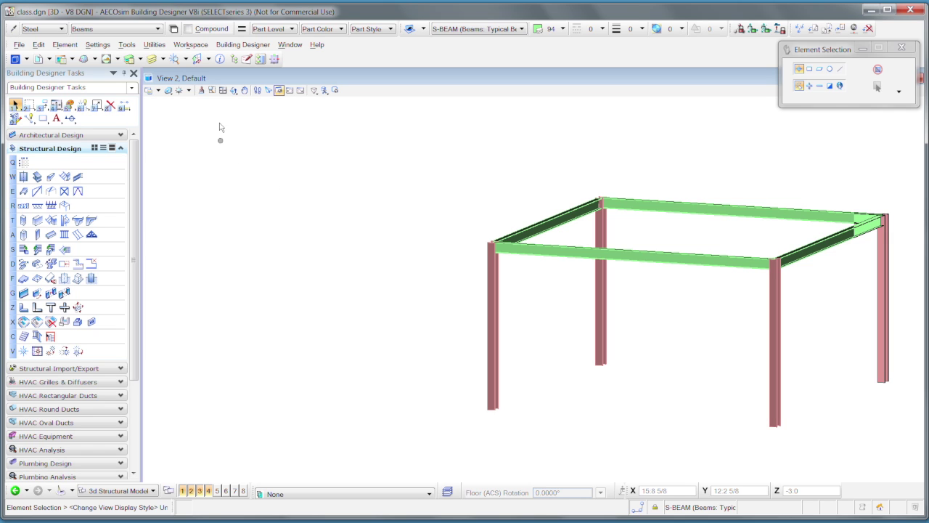
pyautogui.click(223, 90)
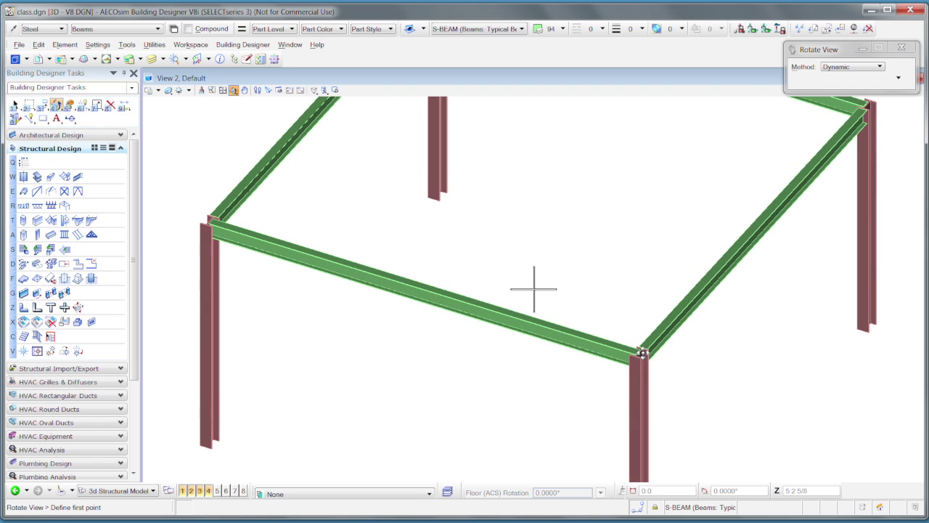
pyautogui.scroll(2, 650, 359)
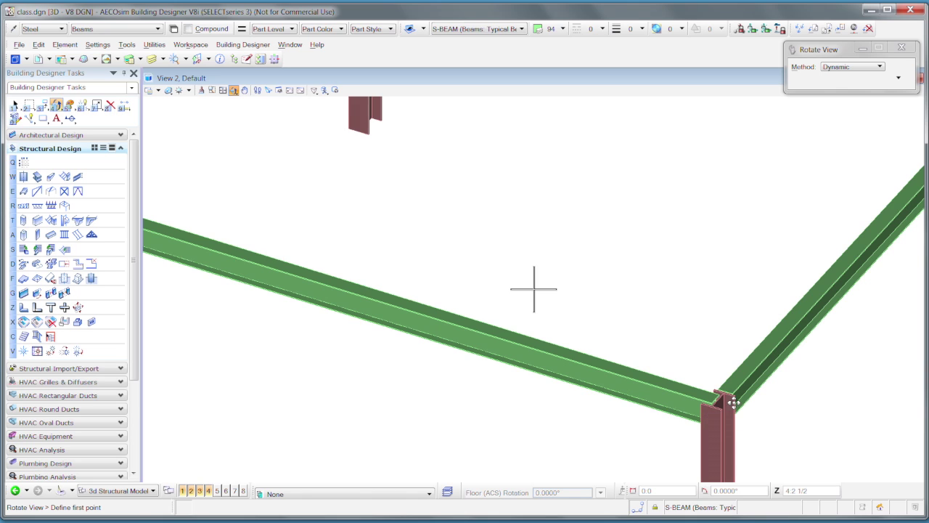
pyautogui.scroll(2, 732, 402)
pyautogui.keyDown('shift'); pyautogui.moveTo(732, 407); pyautogui.dragTo(586, 270, button='middle'); pyautogui.keyUp('shift')
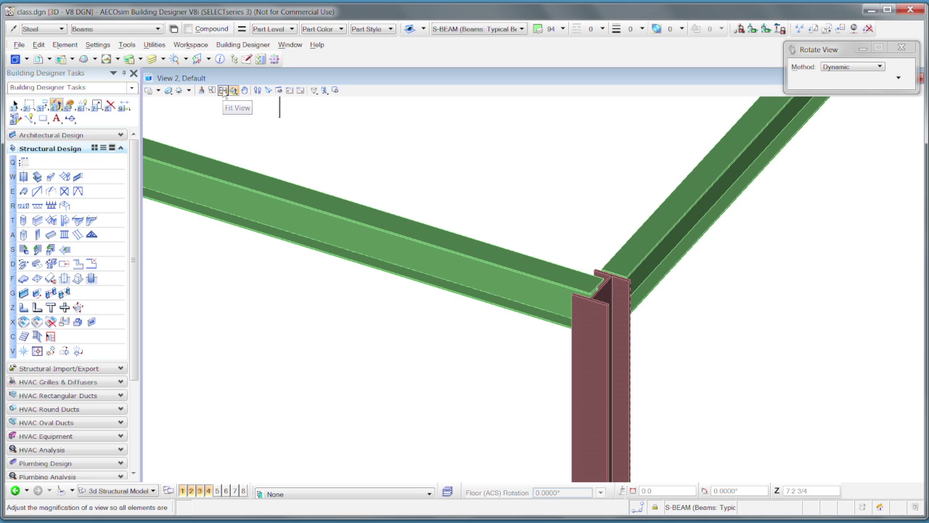
pyautogui.click(223, 91)
pyautogui.moveTo(562, 259); pyautogui.dragTo(522, 250, button='middle')
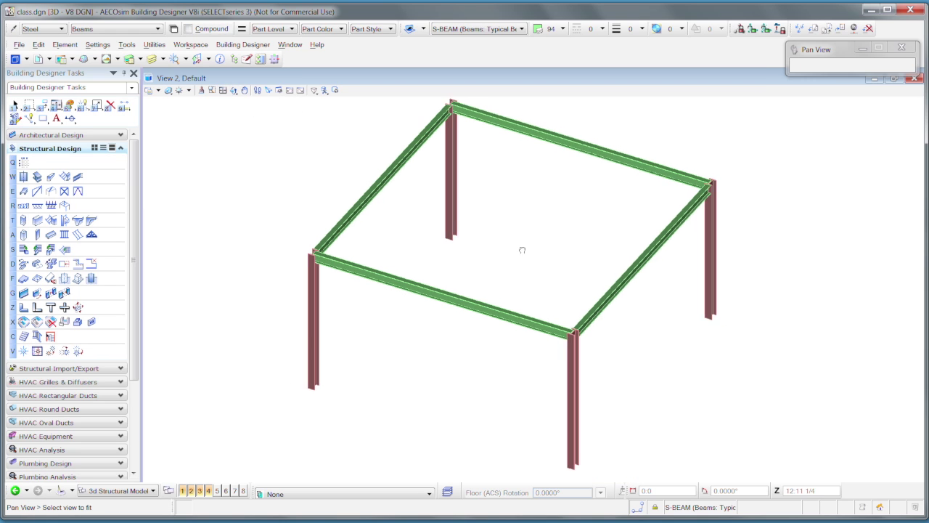
# Pan the frame left, then collapse the Structural Design task group.
pyautogui.moveTo(522, 250); pyautogui.dragTo(458, 254)
pyautogui.rightClick(459, 255)
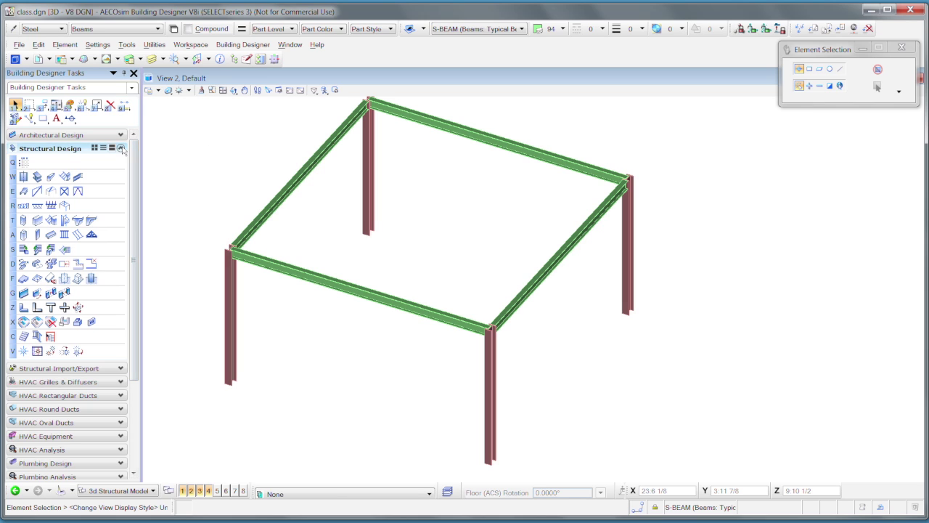
pyautogui.click(122, 148)
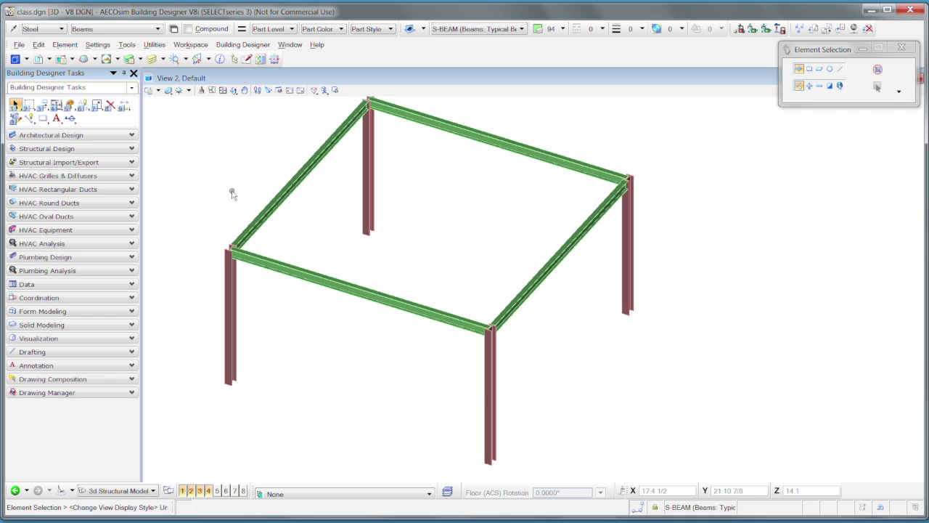
# Expand the Structural Import/Export group to list its import, export and ISM tools.
pyautogui.click(132, 162)
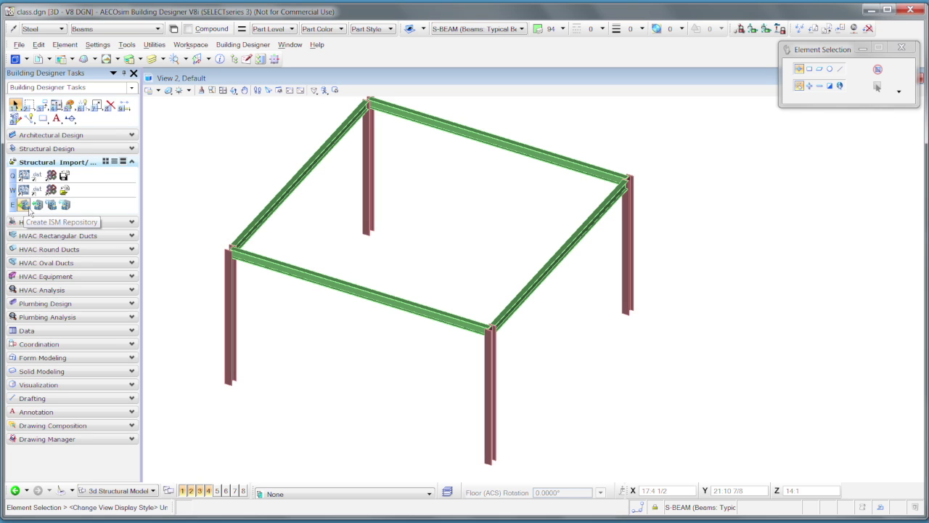
# Start Create ISM Repository for class.ism.dgn and move its export window aside.
pyautogui.click(27, 210)
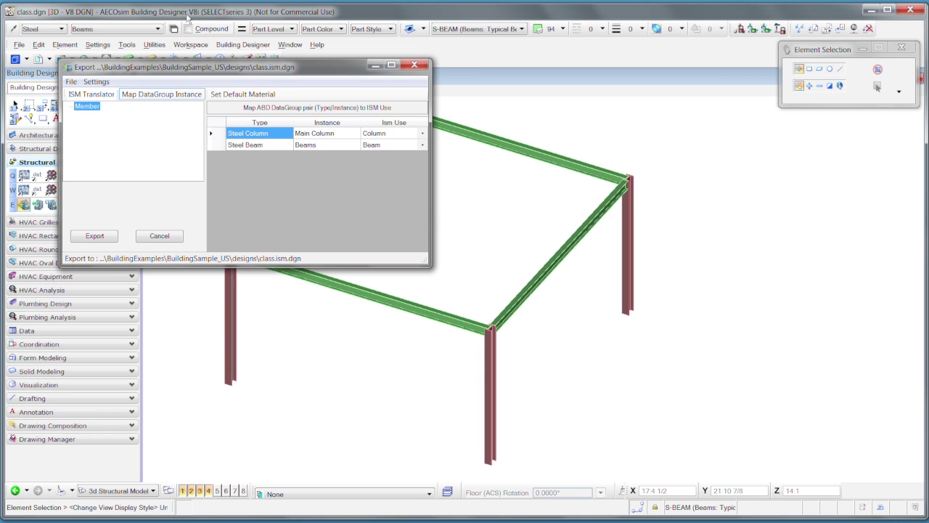
pyautogui.moveTo(211, 67); pyautogui.dragTo(289, 132)
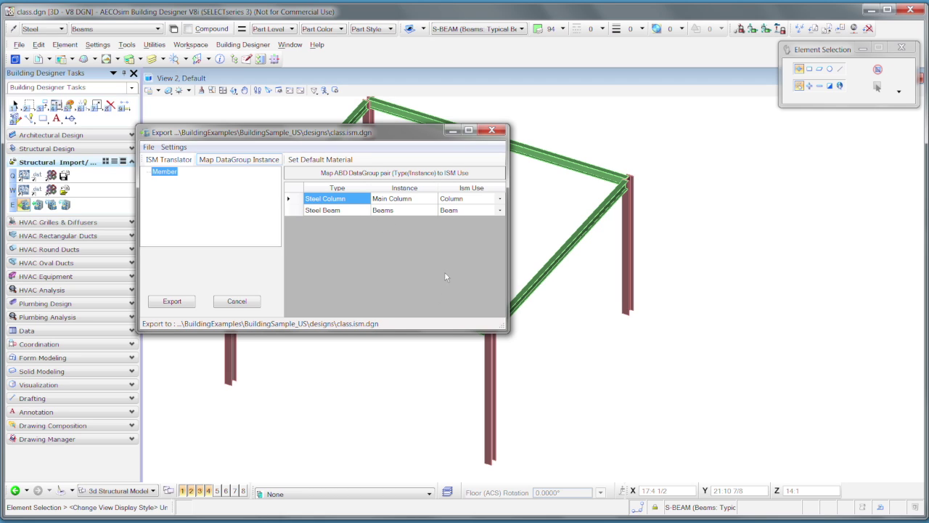
# Export the steel column and beam frame to class.ism.dgn.
pyautogui.click(174, 302)
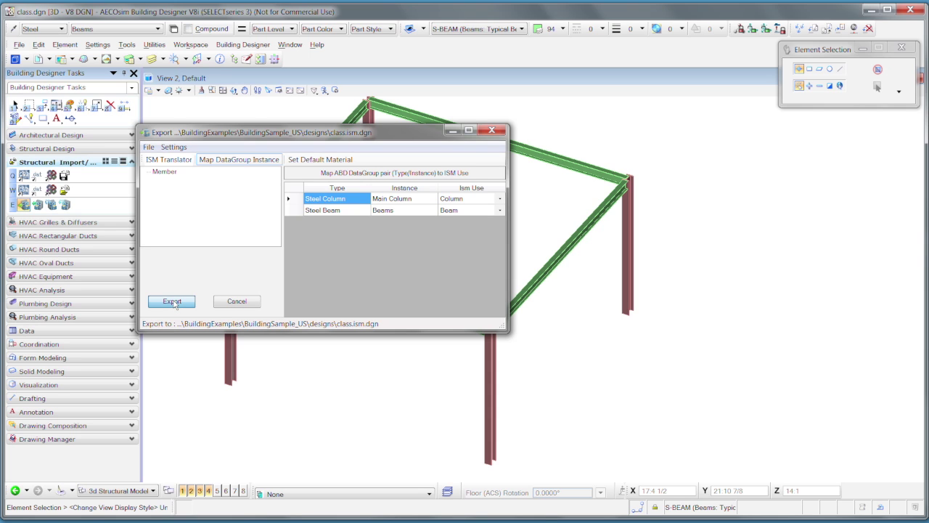